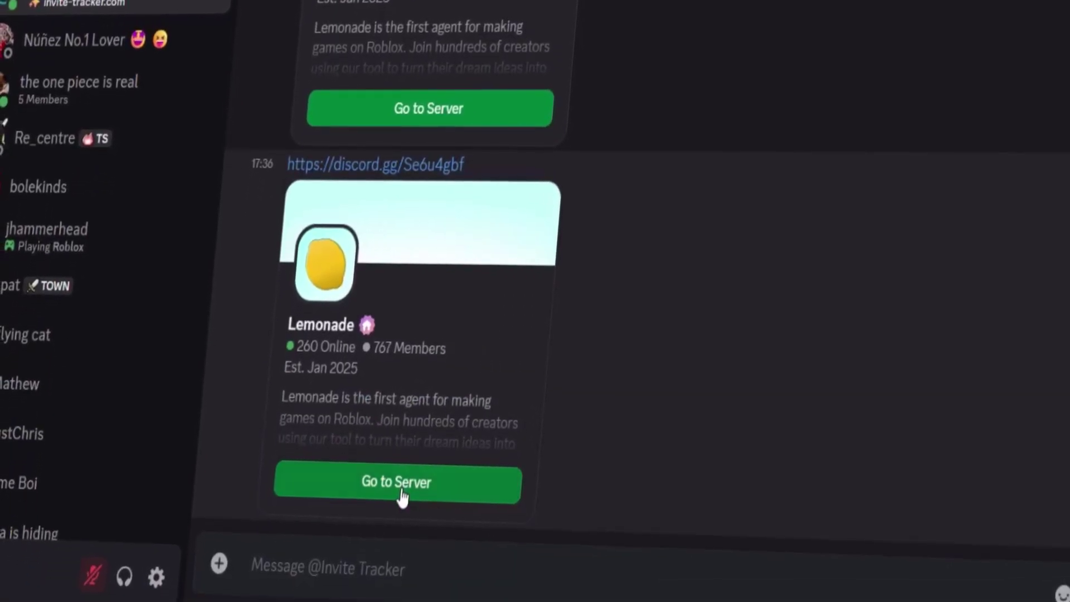
Join the Lemonade Discord server from the invite and open its #install channel
{"action": "left_click", "coordinate": [399, 508]}
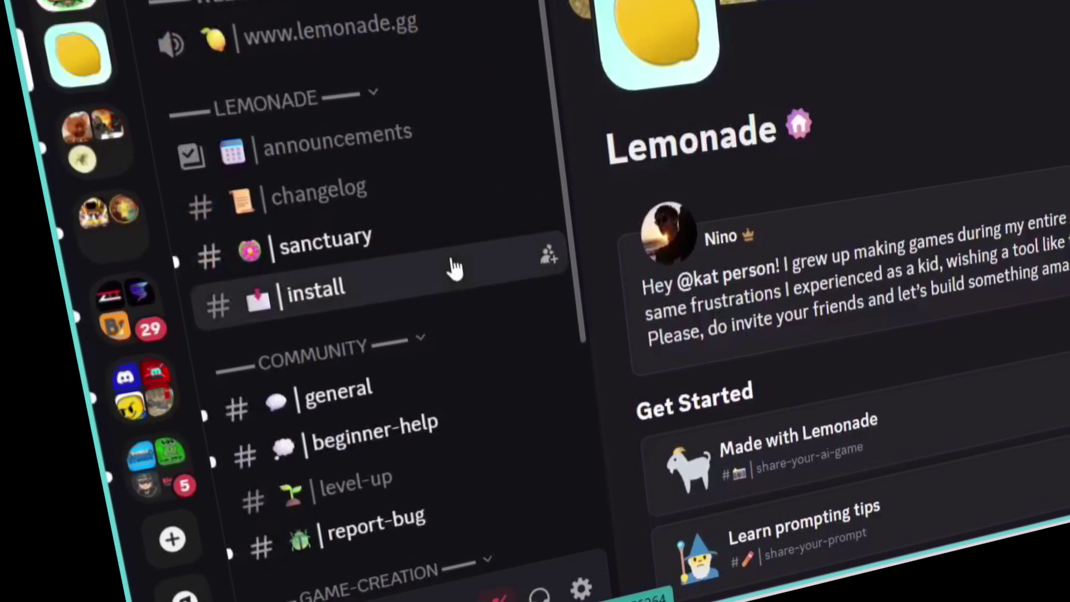
{"action": "left_click", "coordinate": [139, 275]}
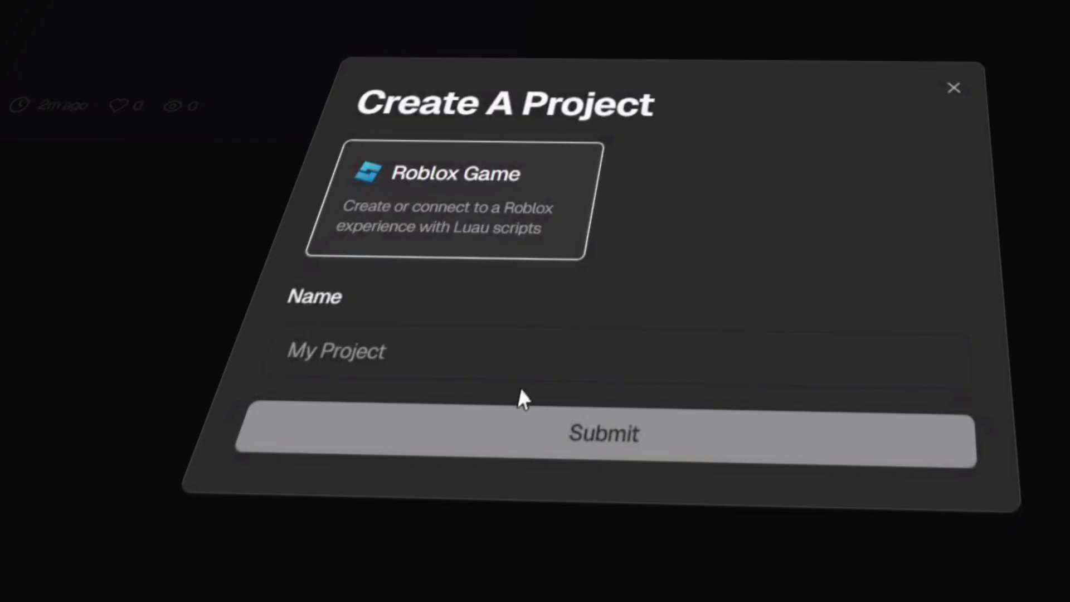
Name the new Lemonade Roblox Game project 'Whatever' and select the text of install step 4
{"action": "left_click", "coordinate": [538, 359]}
{"action": "type", "text": "Whatever"}
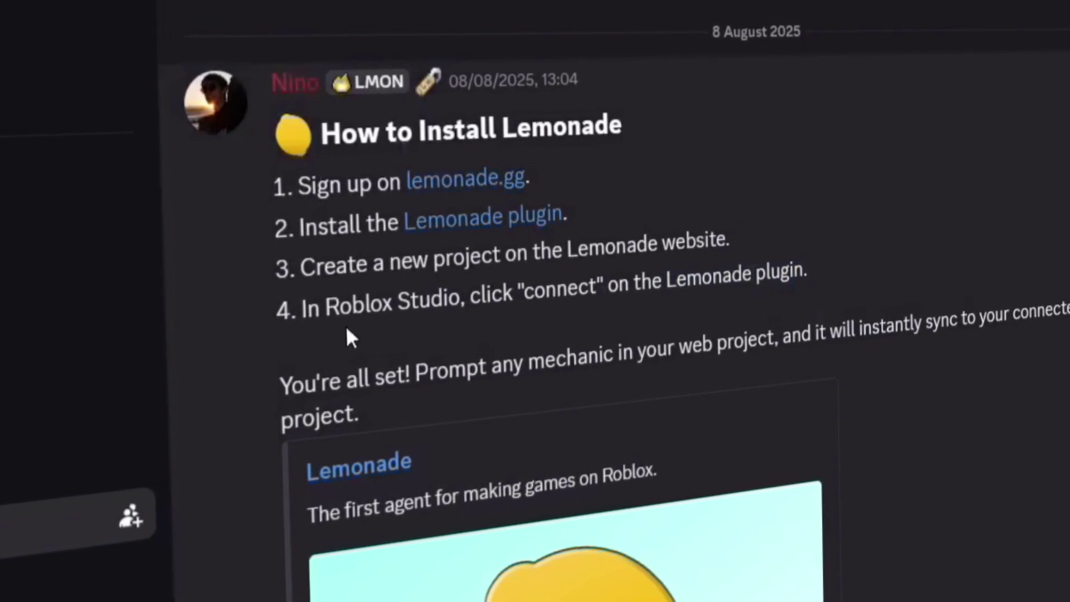
{"action": "triple_click", "coordinate": [293, 329]}
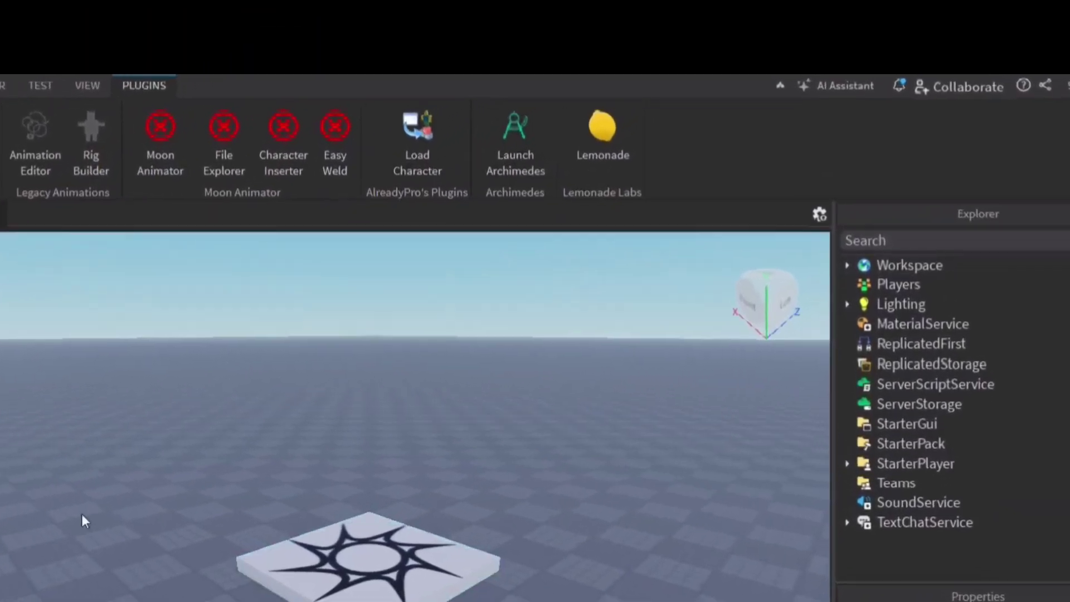
Open the Lemonade plugin window in Roblox Studio so the generated scripts sync
{"action": "left_click", "coordinate": [600, 131]}
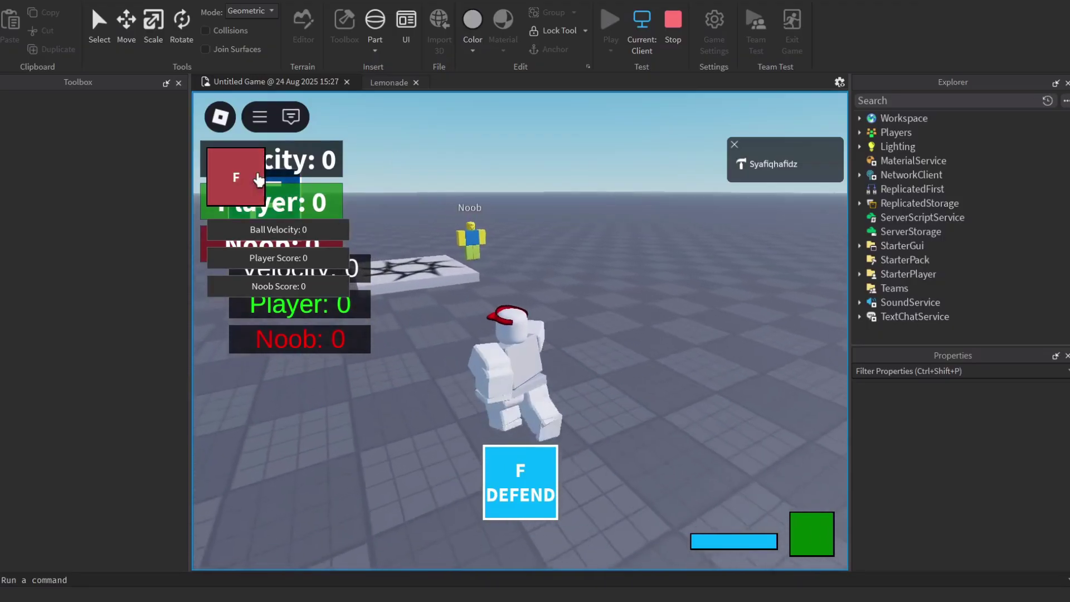
Walk the avatar forward onto the star platform in the playtest
{"action": "key", "text": "w"}
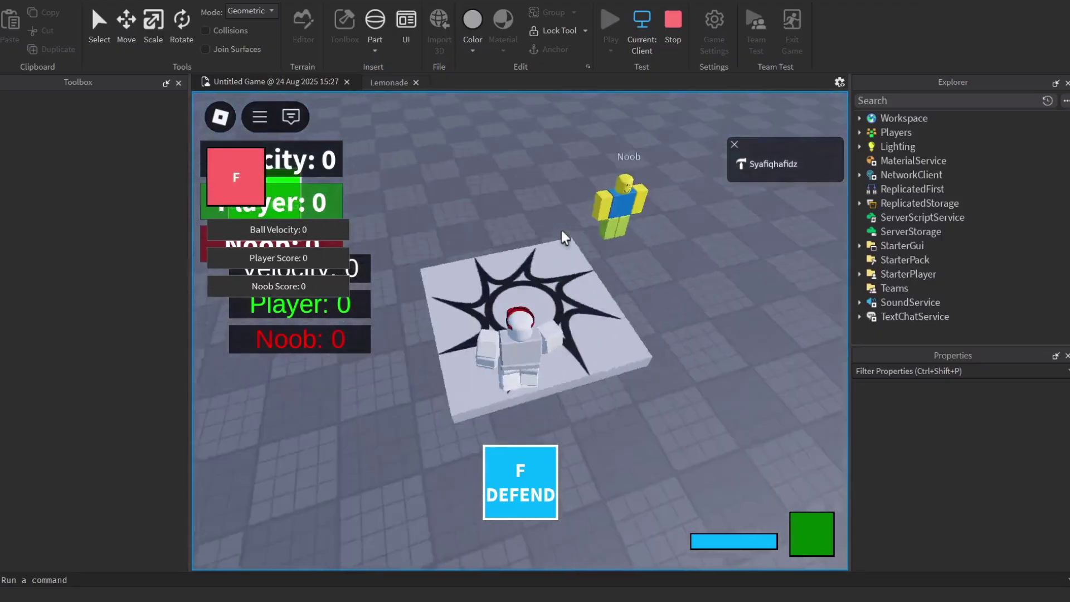
{"action": "scroll", "coordinate": [564, 237], "scroll_direction": "down", "scroll_amount": 3}
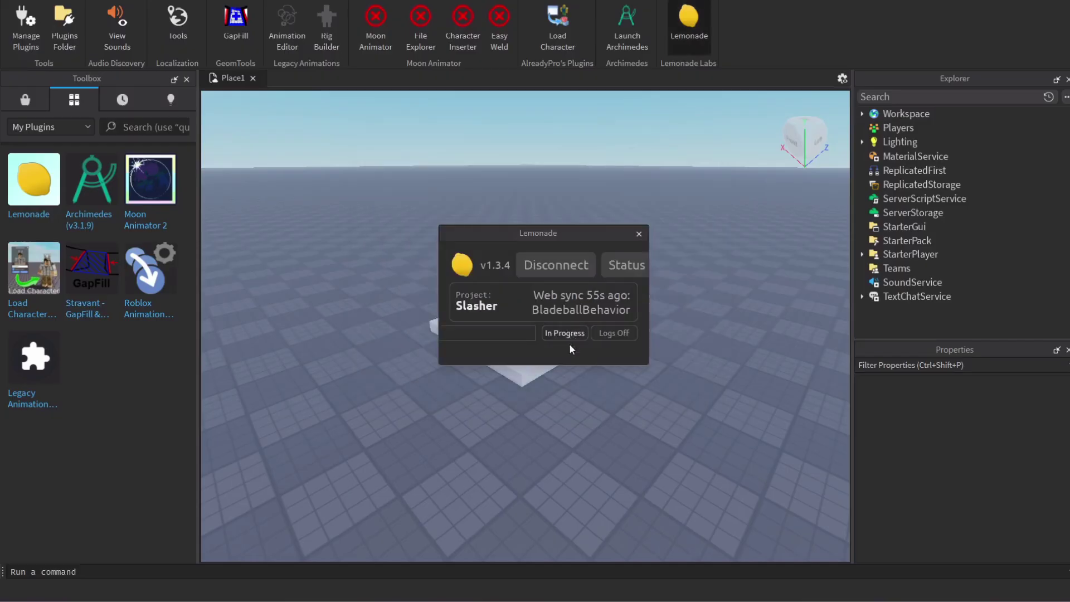
Undock the Lemonade plugin panel into a floating window
{"action": "left_click_drag", "start_coordinate": [570, 343], "coordinate": [833, 409]}
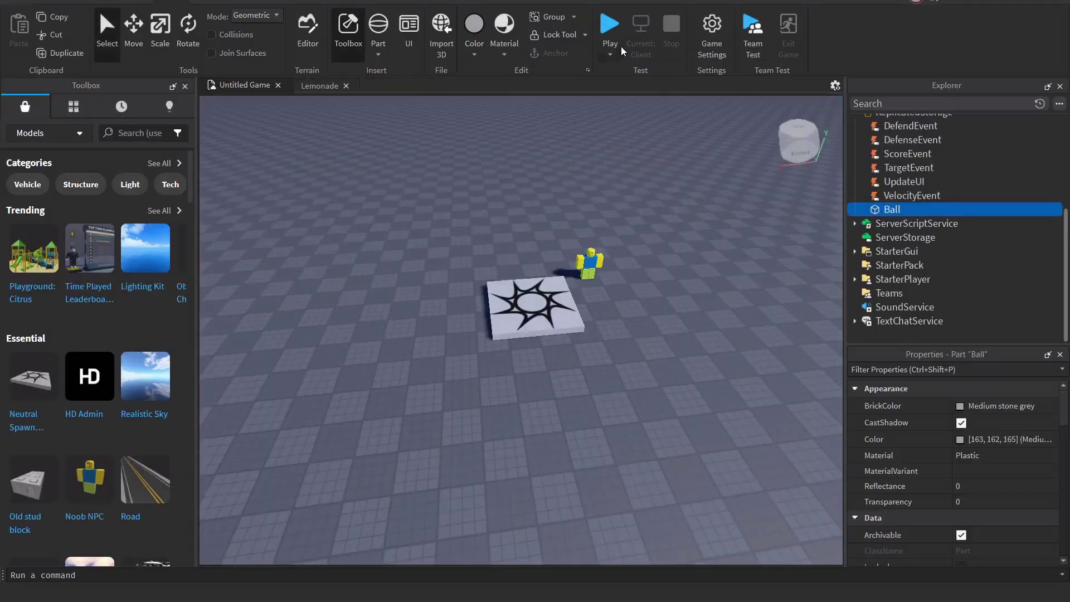
Start a Play Here playtest from the current camera position
{"action": "left_click", "coordinate": [616, 55]}
{"action": "left_click", "coordinate": [627, 85]}
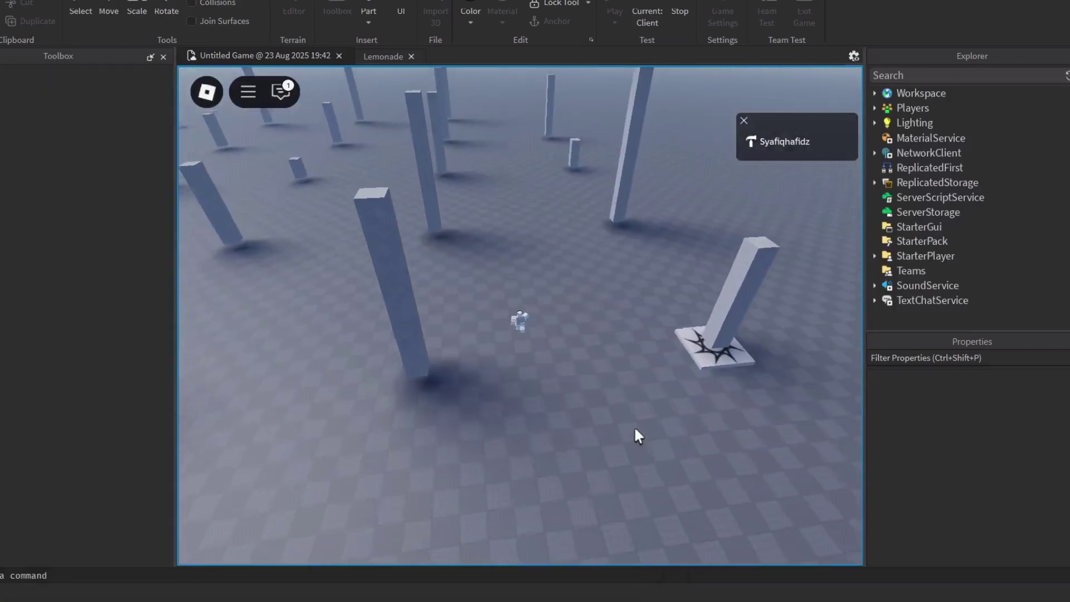
Look over the Lemonade chat for the infinite Minecraft-style map, then return to Studio
{"action": "key", "text": "alt+Tab"}
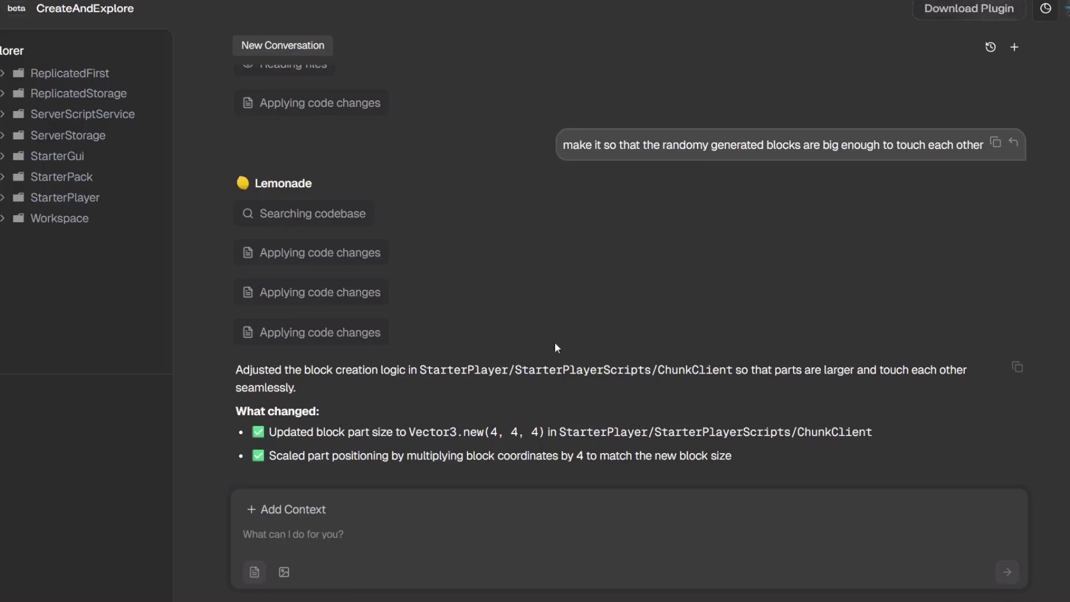
{"action": "scroll", "coordinate": [563, 341], "scroll_direction": "up", "scroll_amount": 12}
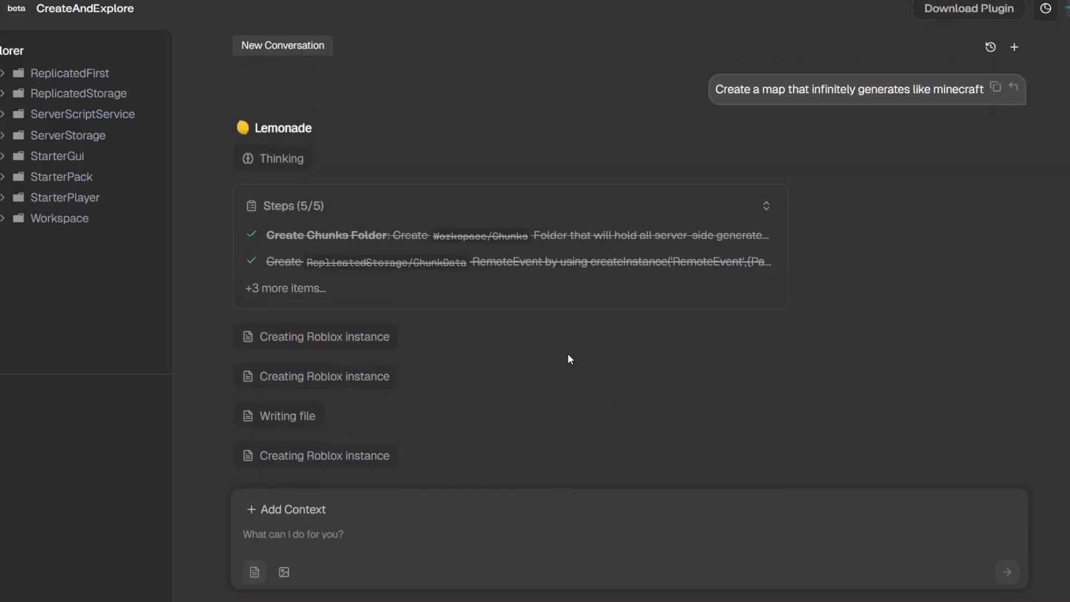
{"action": "scroll", "coordinate": [571, 354], "scroll_direction": "down", "scroll_amount": 15}
{"action": "key", "text": "alt+Tab"}
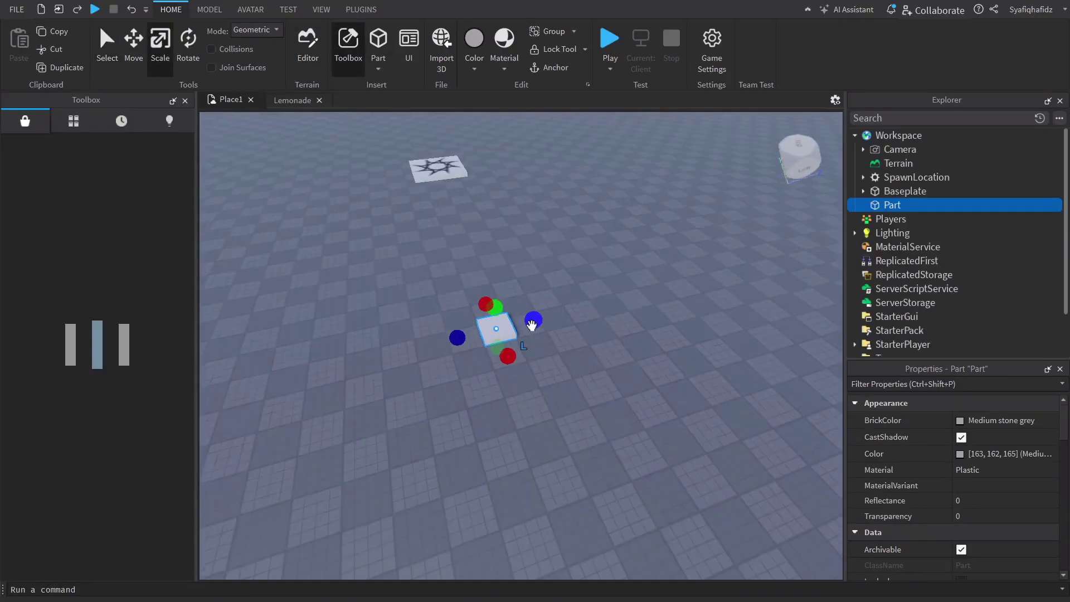
Duplicate the lobby part several times, place copies side by side, and rotate them 90°
{"action": "key", "text": "ctrl+2"}
{"action": "key", "text": "ctrl+d"}
{"action": "left_click_drag", "start_coordinate": [507, 332], "coordinate": [530, 329]}
{"action": "key", "text": "ctrl+d"}
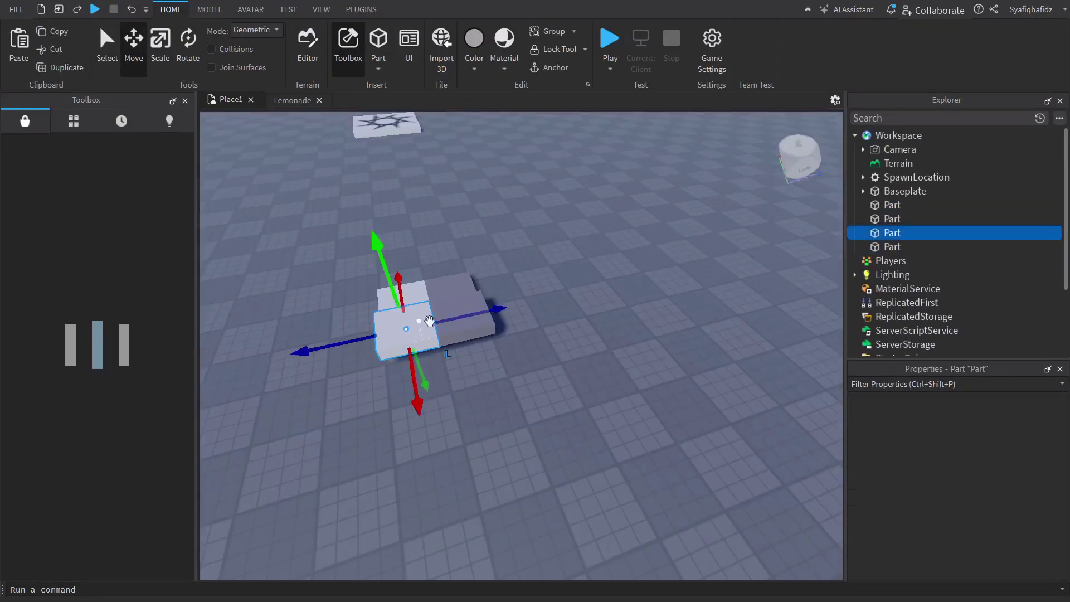
{"action": "key", "text": "ctrl+d"}
{"action": "left_click", "coordinate": [425, 311], "text": "ctrl"}
{"action": "key", "text": "ctrl+4"}
{"action": "left_click_drag", "start_coordinate": [424, 311], "coordinate": [625, 313]}
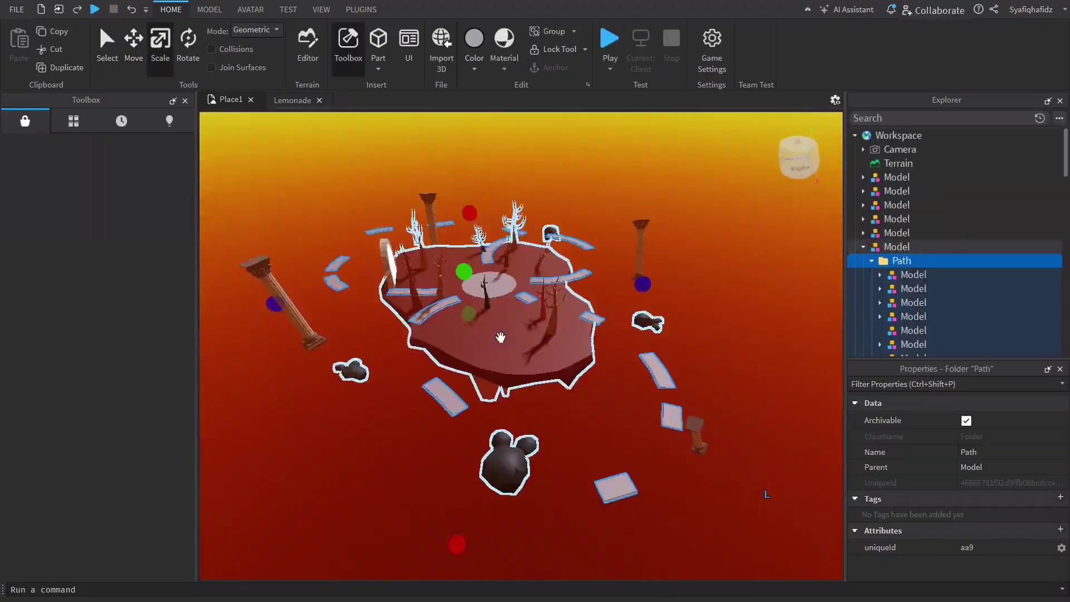
Select the Path models in Explorer, then send the new request to Lemonade
{"action": "left_click", "coordinate": [897, 233]}
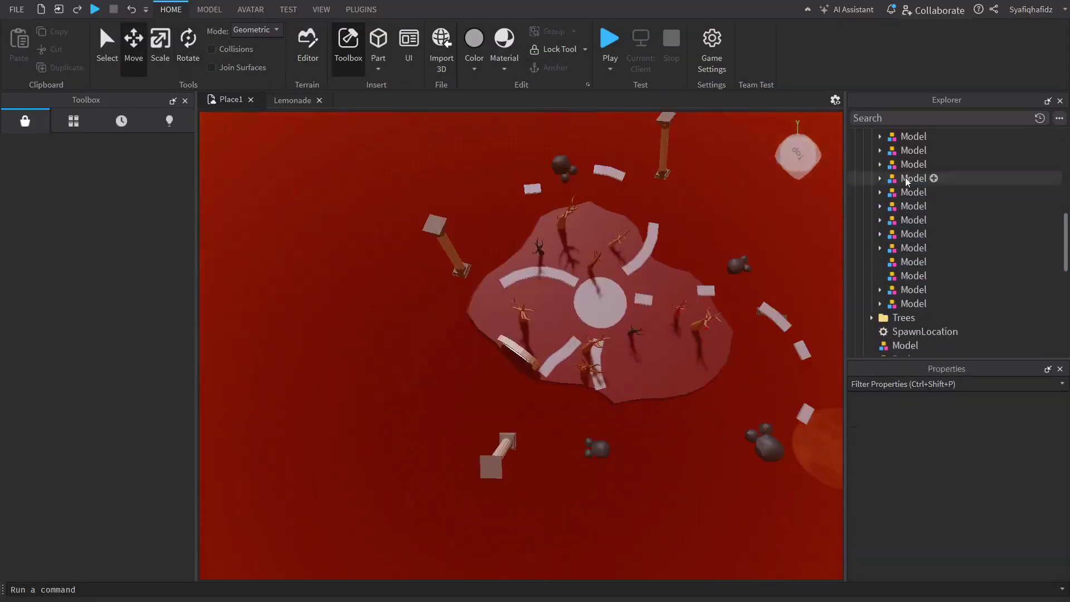
{"action": "left_click", "coordinate": [907, 152]}
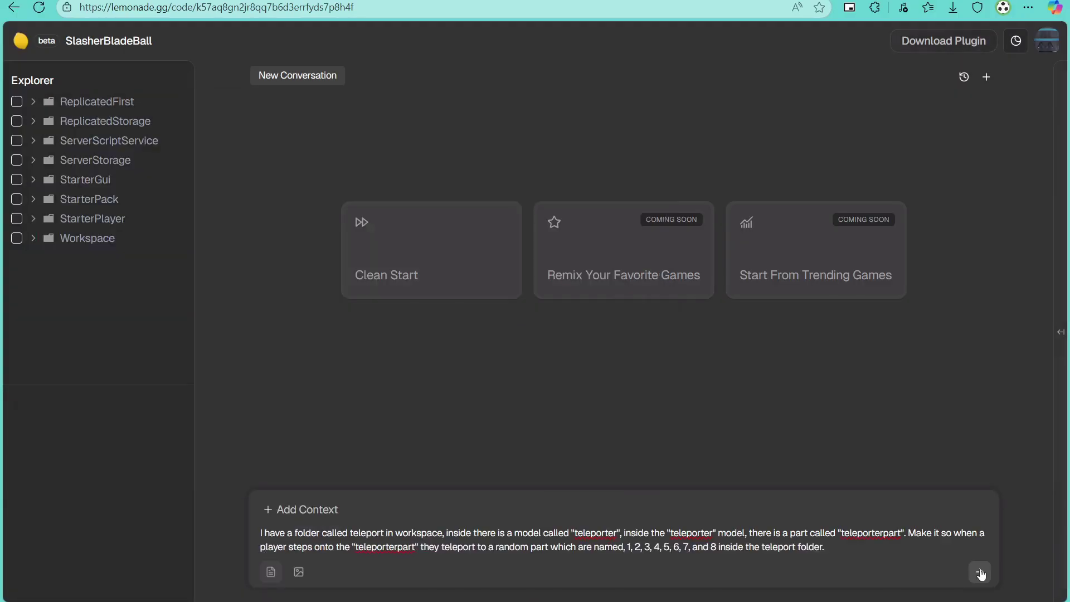
{"action": "key", "text": "Return"}
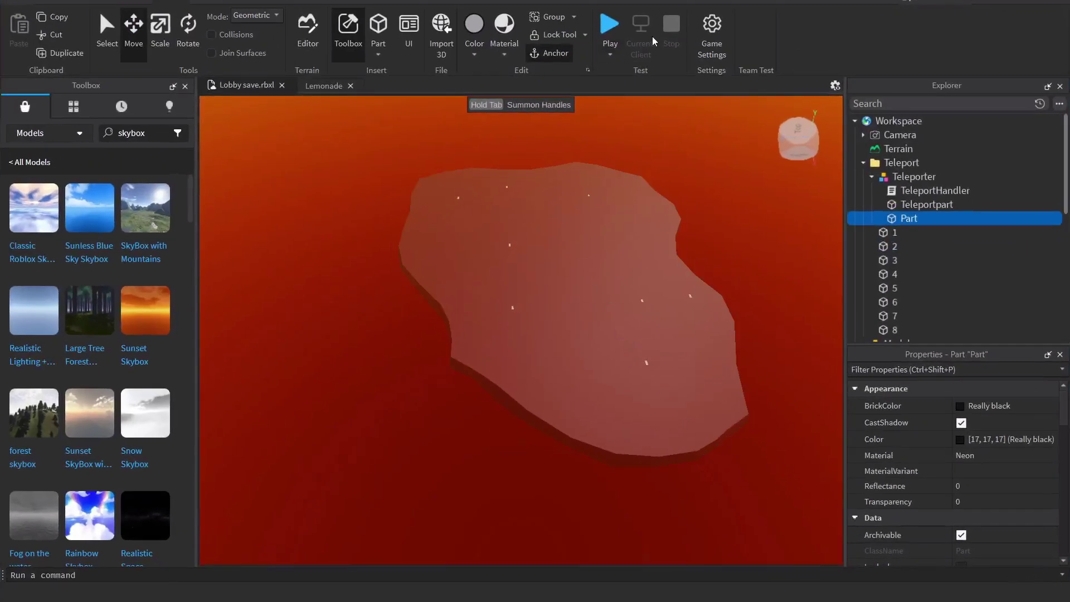
Playtest the lobby by walking onto the red teleport pad, then deselect teleport parts 1–8
{"action": "left_click", "coordinate": [609, 24]}
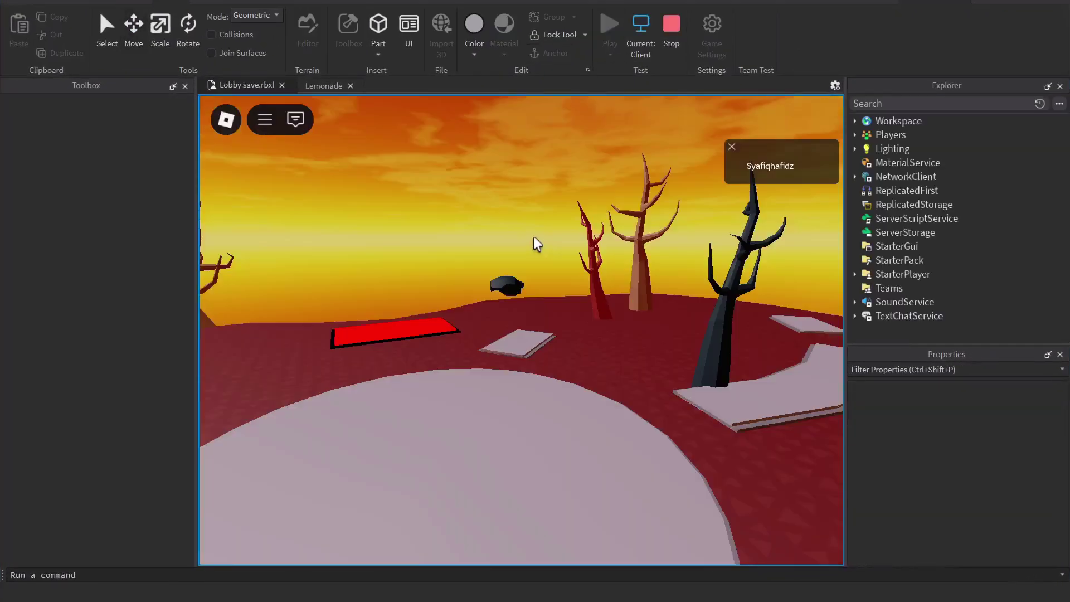
{"action": "key", "text": "w"}
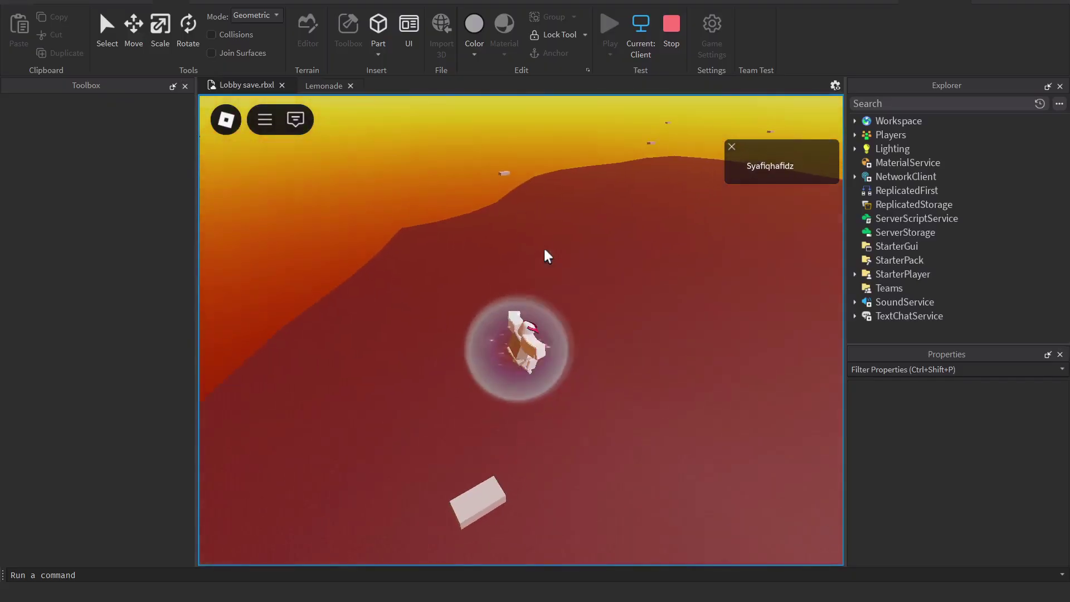
{"action": "left_click", "coordinate": [605, 33]}
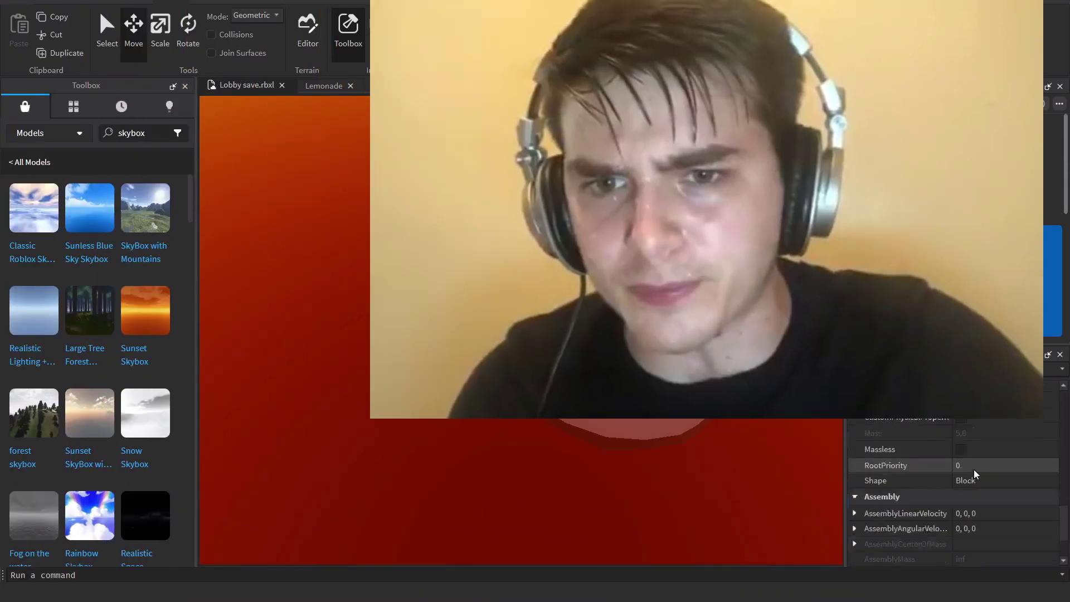
{"action": "scroll", "coordinate": [970, 457], "scroll_direction": "up", "scroll_amount": 10}
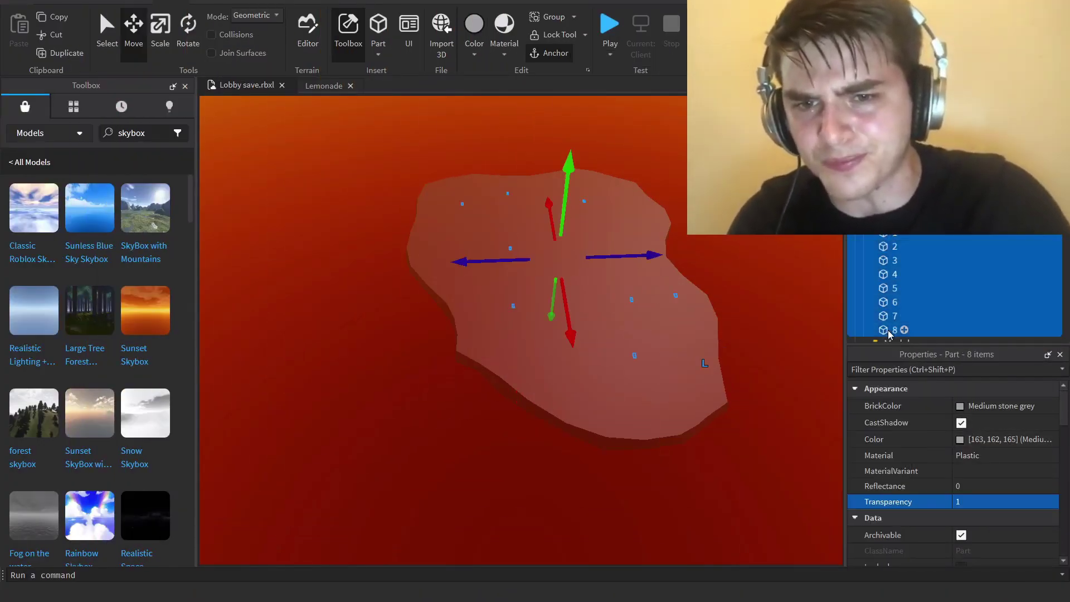
{"action": "scroll", "coordinate": [971, 452], "scroll_direction": "down", "scroll_amount": 5}
{"action": "left_click", "coordinate": [881, 502]}
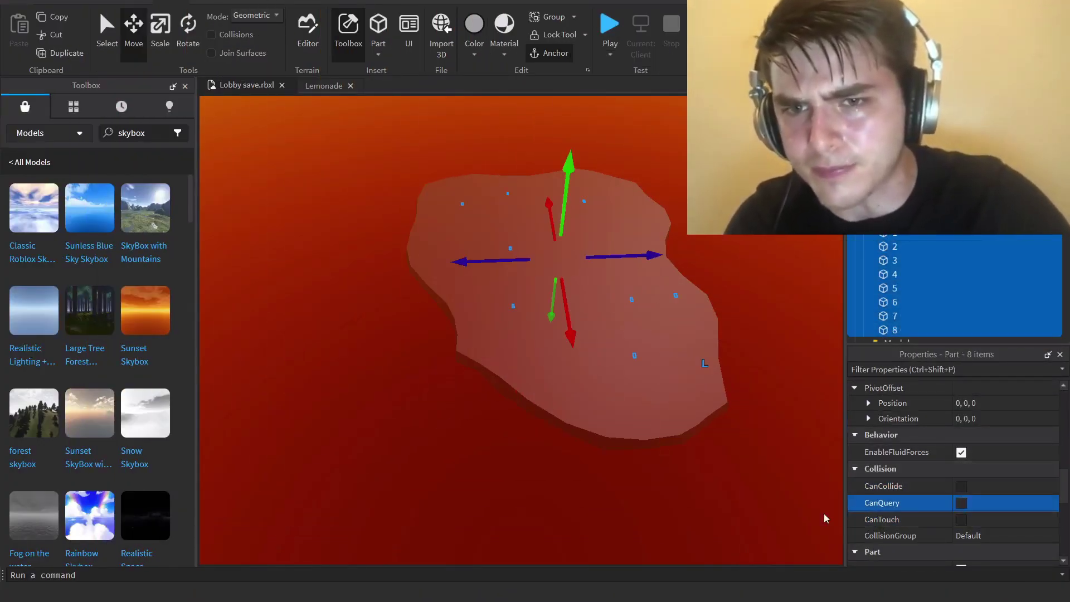
Start a lobby playtest and correct the spelling of 'receives' in the Metal bat gear prompt
{"action": "left_click", "coordinate": [608, 28]}
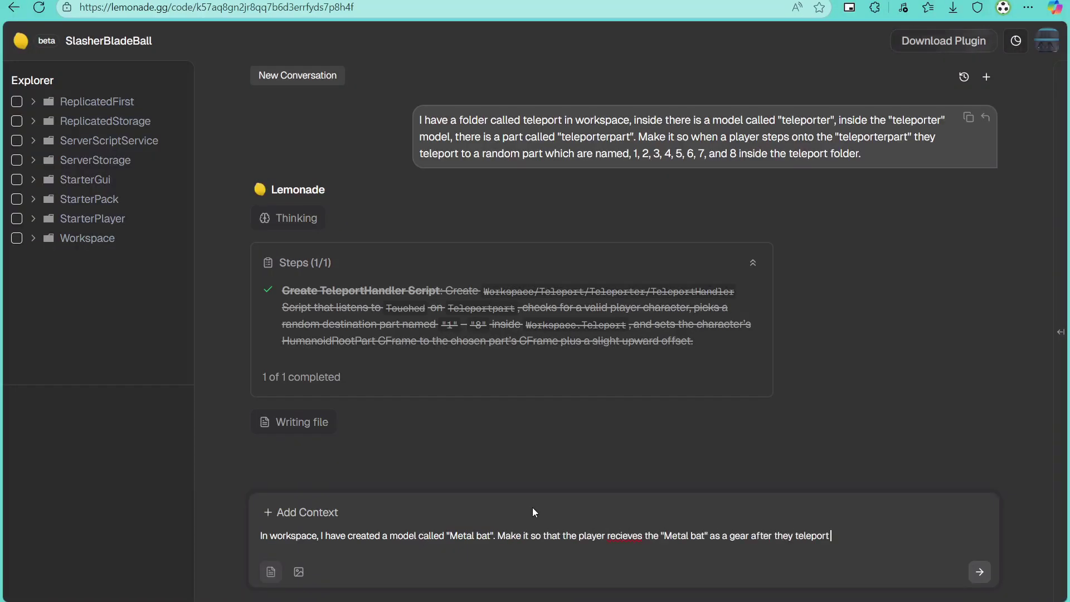
{"action": "left_click", "coordinate": [818, 527]}
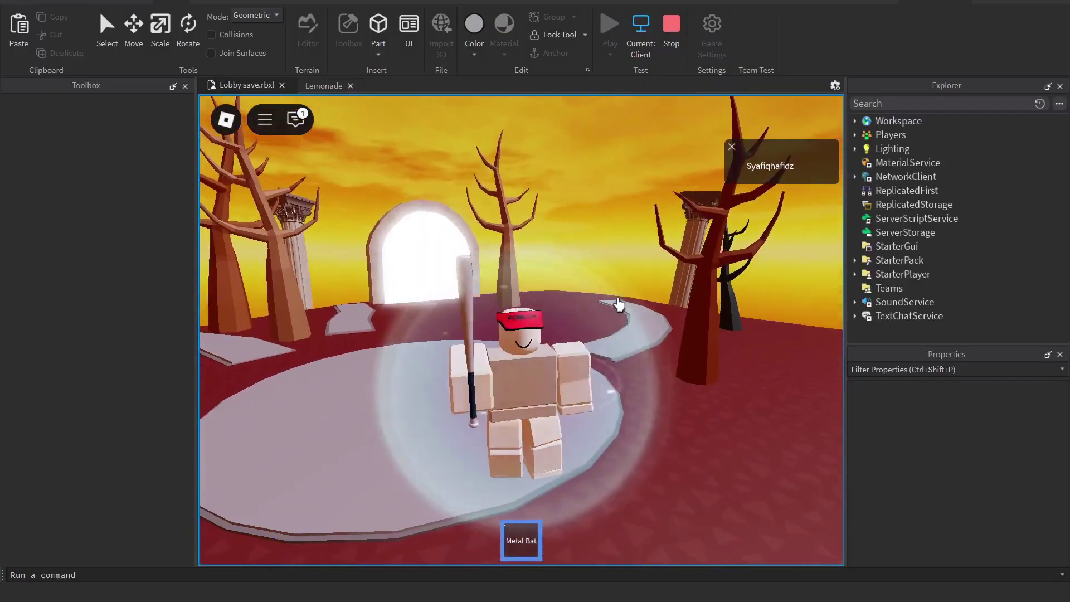
View the character from behind and swing the equipped Metal Bat
{"action": "right_click_drag", "start_coordinate": [619, 303], "coordinate": [620, 303]}
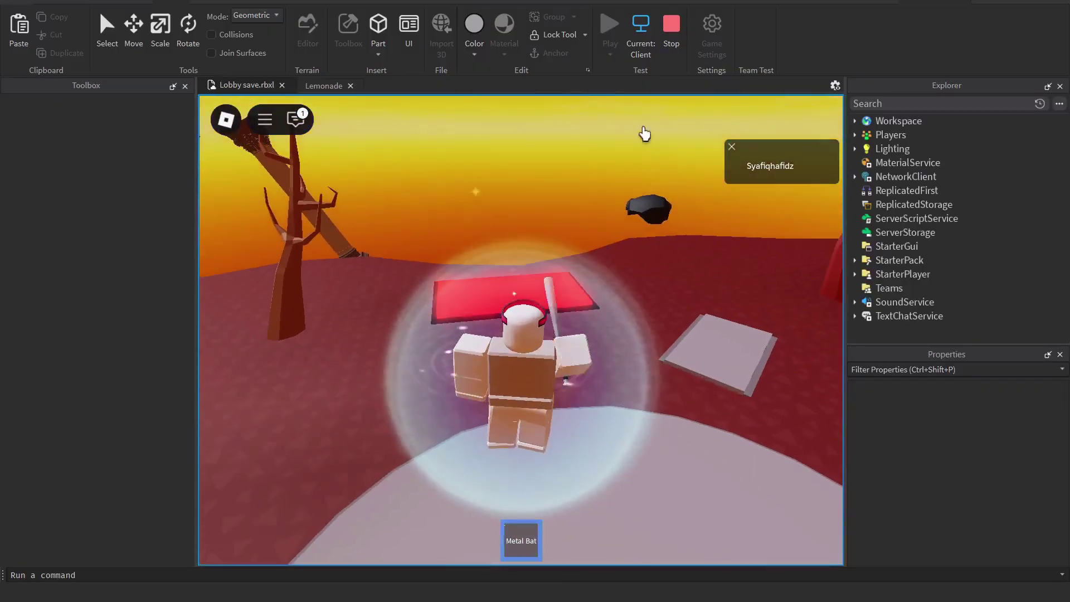
{"action": "left_click", "coordinate": [650, 120]}
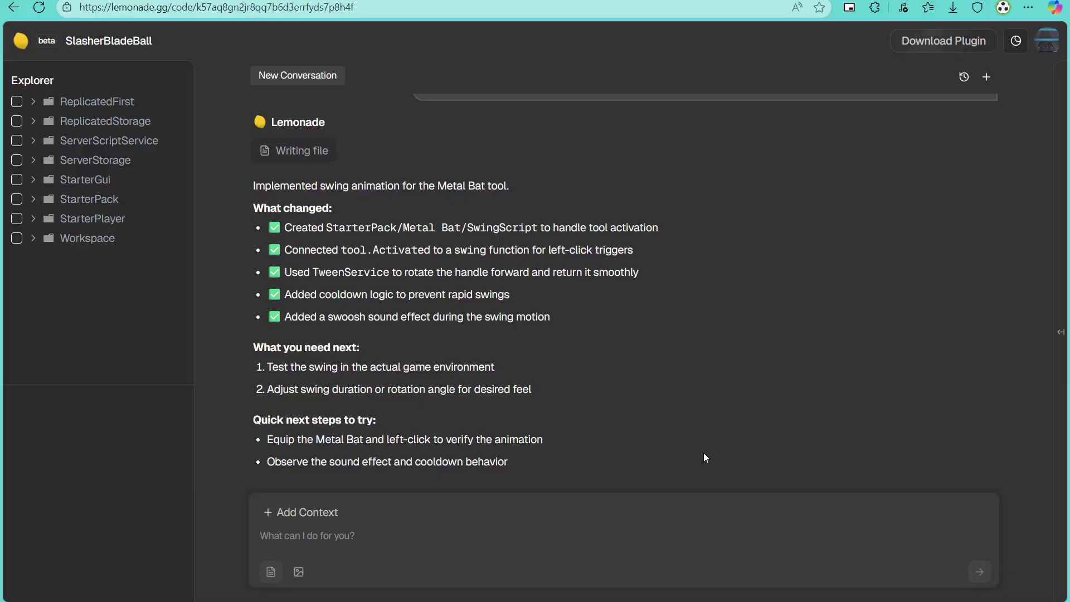
Send Lemonade the request for a left-click swing animation on the Metal Bat
{"action": "scroll", "coordinate": [703, 440], "scroll_direction": "up", "scroll_amount": 3}
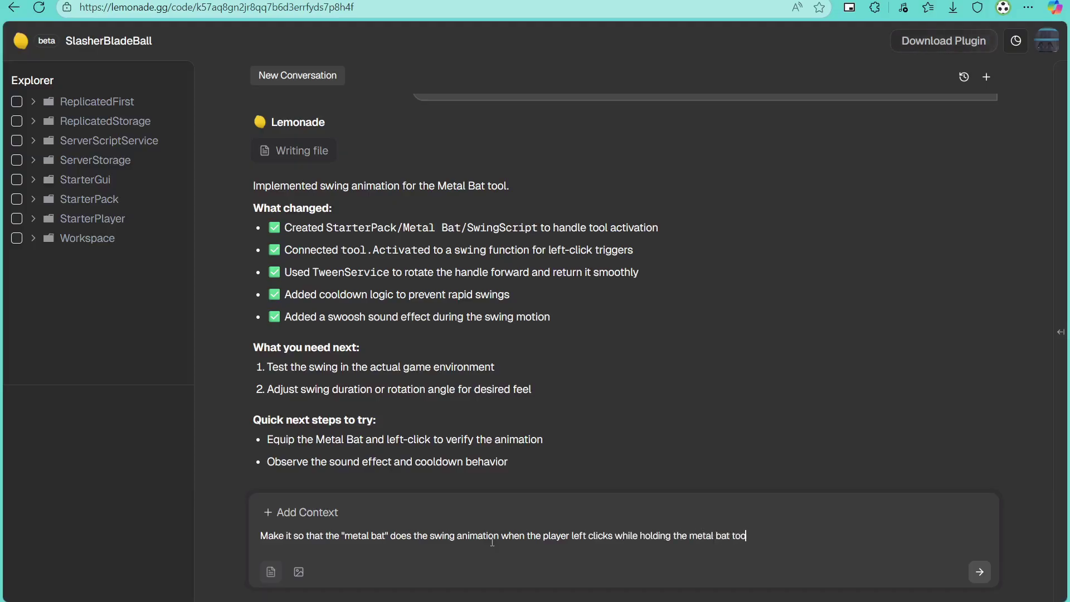
{"action": "key", "text": "Return"}
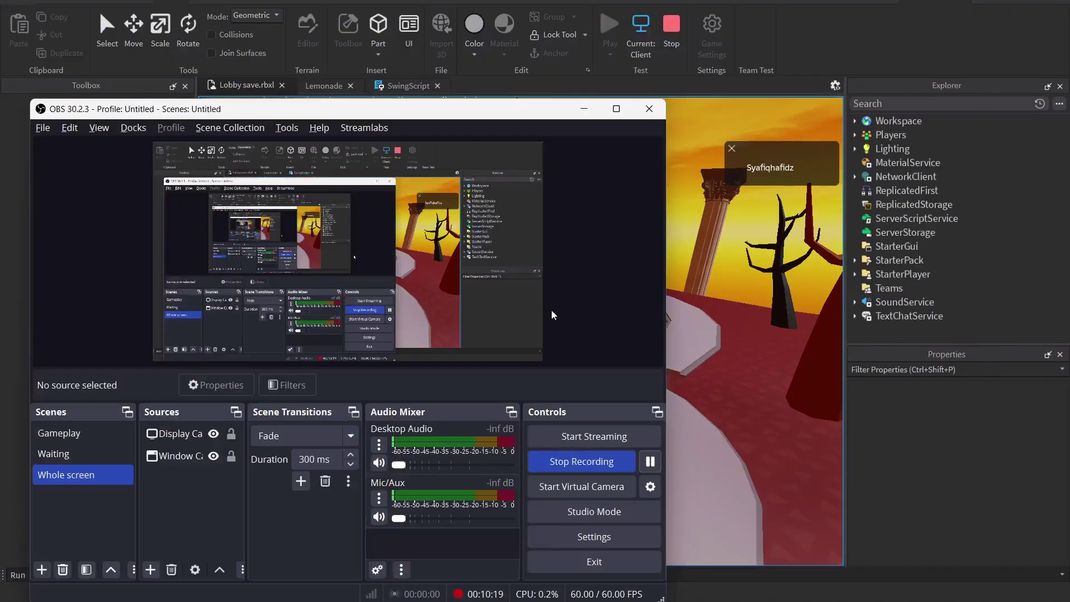
Return to the running playtest and walk the character around the lobby with S and W
{"action": "key", "text": "alt+Tab"}
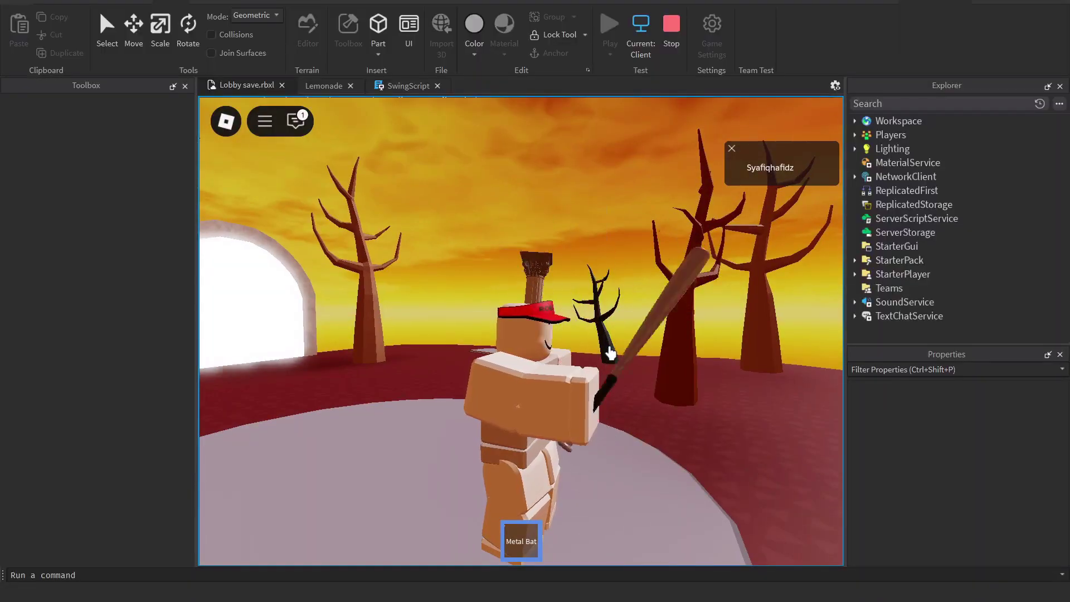
{"action": "key", "text": "s"}
{"action": "key", "text": "w"}
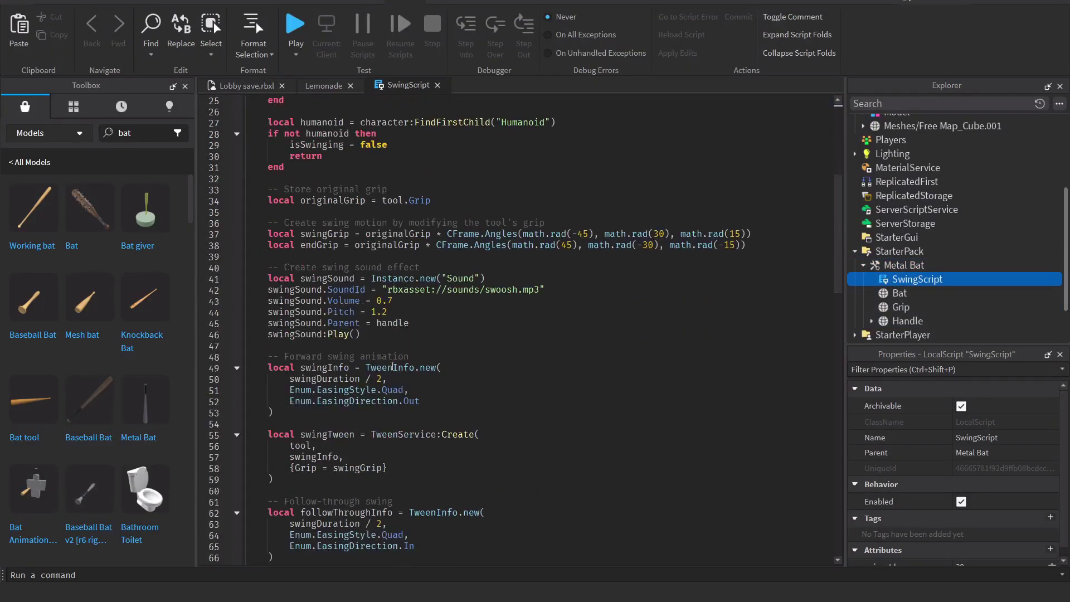
Scroll through the SwingScript code and start a playtest to try the Metal Bat swing
{"action": "scroll", "coordinate": [390, 372], "scroll_direction": "up", "scroll_amount": 8}
{"action": "scroll", "coordinate": [448, 249], "scroll_direction": "down", "scroll_amount": 19}
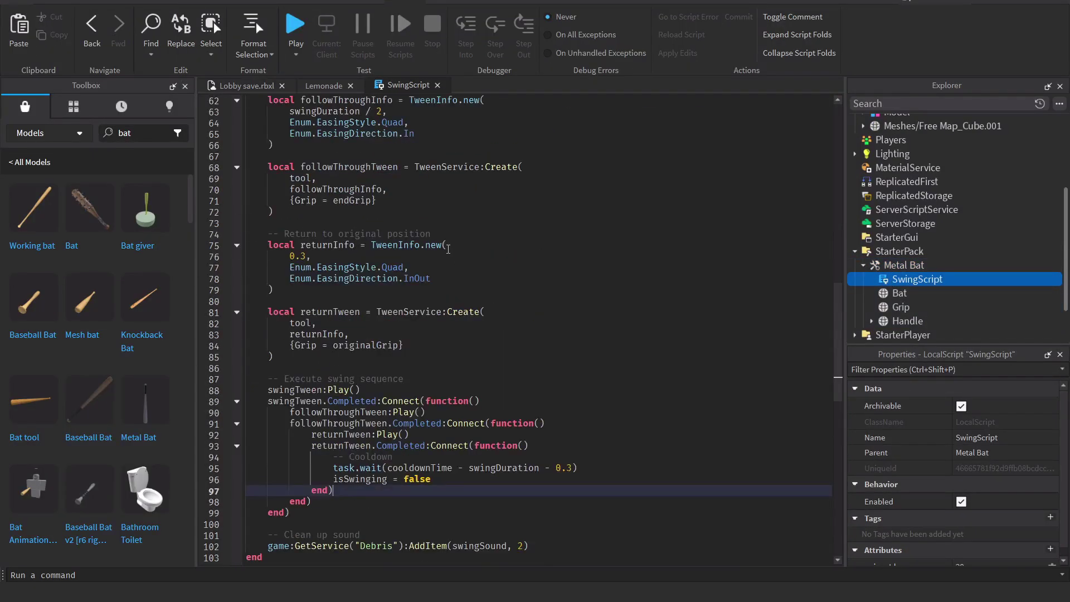
{"action": "scroll", "coordinate": [448, 249], "scroll_direction": "up", "scroll_amount": 13}
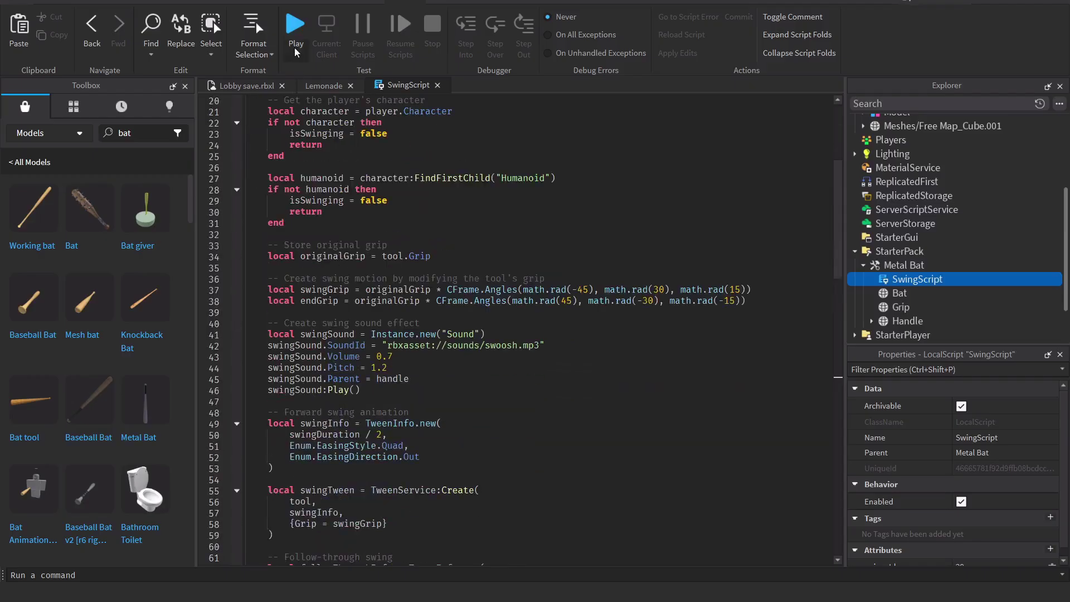
{"action": "left_click", "coordinate": [295, 25]}
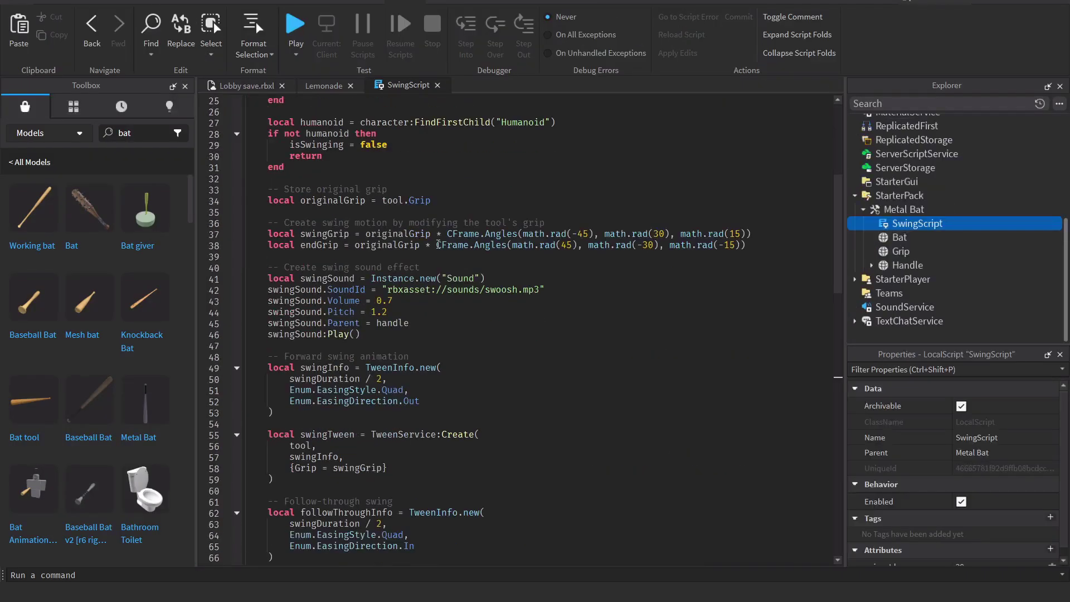
{"action": "scroll", "coordinate": [438, 244], "scroll_direction": "down", "scroll_amount": 7}
{"action": "scroll", "coordinate": [438, 244], "scroll_direction": "up", "scroll_amount": 5}
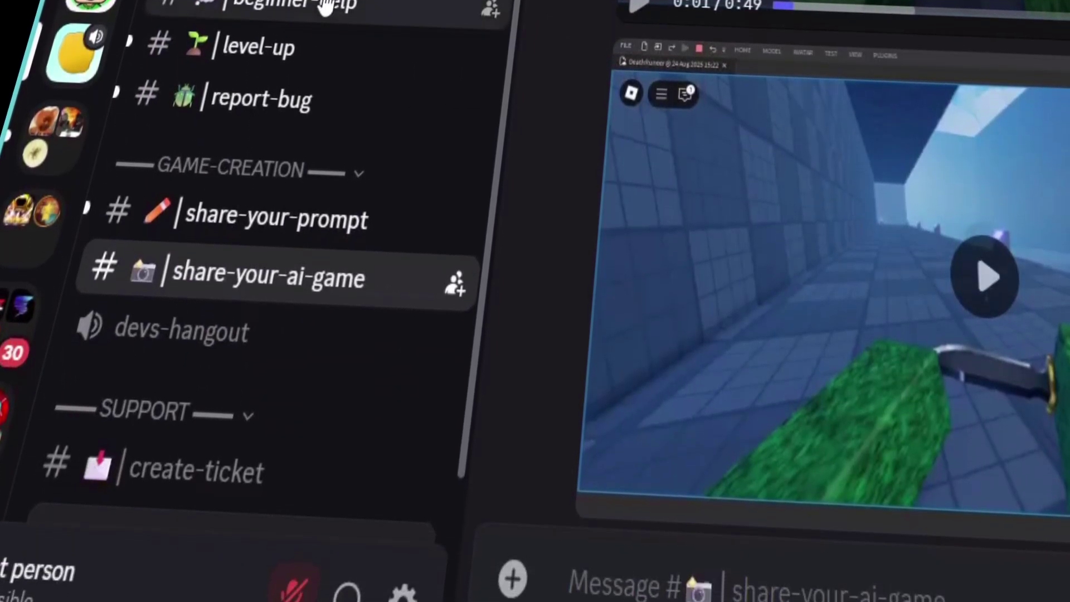
Switch to the #beginner-help channel and scroll up through its messages
{"action": "left_click", "coordinate": [326, 7]}
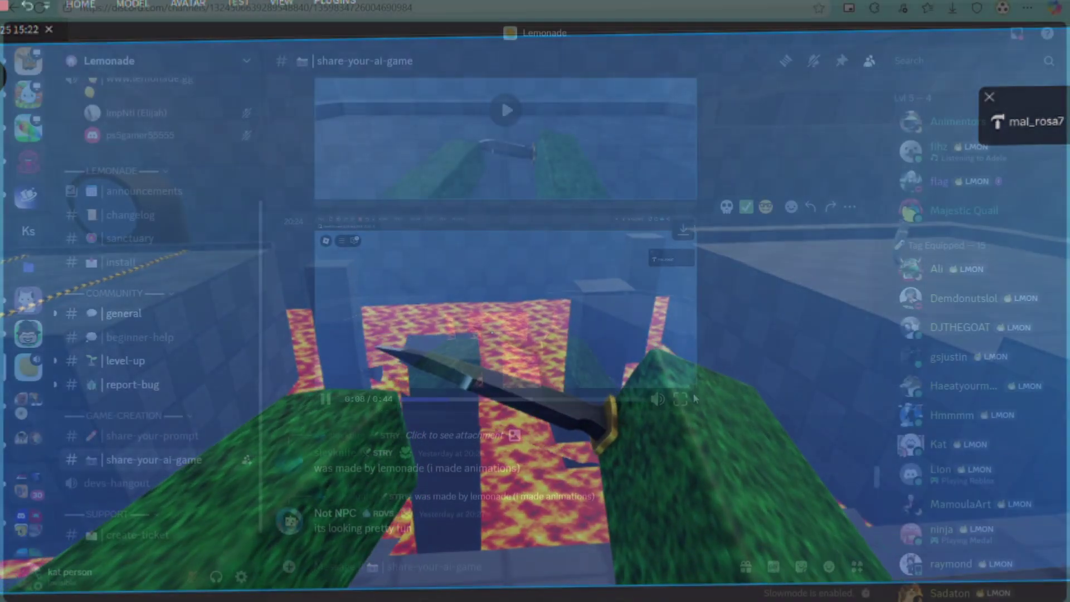
{"action": "scroll", "coordinate": [675, 343], "scroll_direction": "up", "scroll_amount": 3}
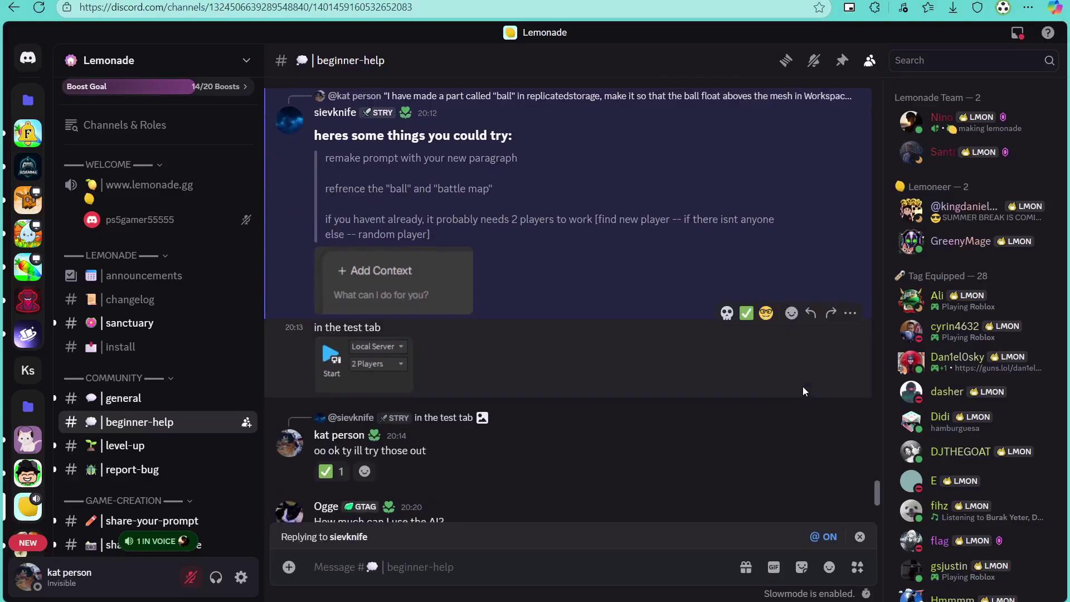
Type the reply saying the ball still won't follow a random person or float, and equip the Metal Bat
{"action": "type", "text": "sorry but i still can't get the ball to follow a random person or"}
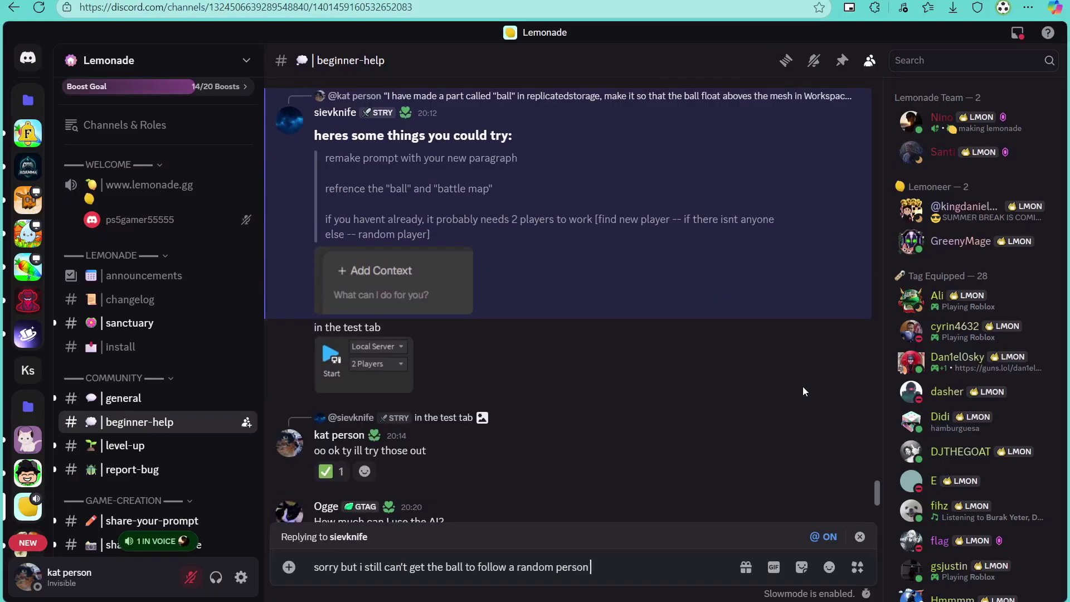
{"action": "type", "text": " float? is there any prompts u"}
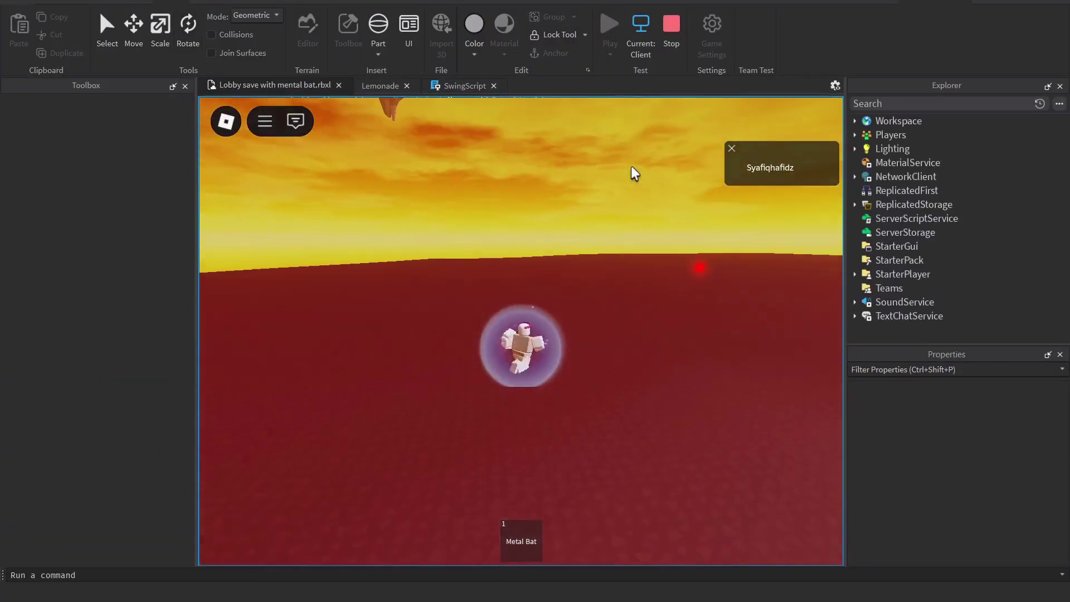
{"action": "key", "text": "1"}
{"action": "scroll", "coordinate": [705, 266], "scroll_direction": "up", "scroll_amount": 4}
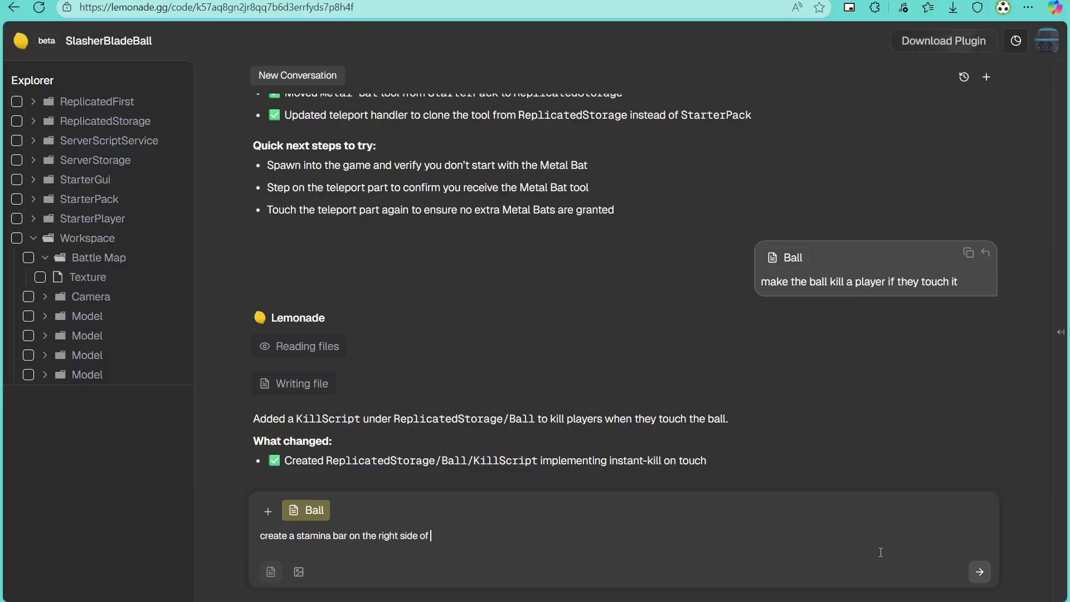
Finish the stamina prompt with a SHIFT button on its left, and request sprinting only while shift is held
{"action": "key", "text": "BackSpace"}
{"action": "type", "text": ". create a shift gui button to it's left so people can e"}
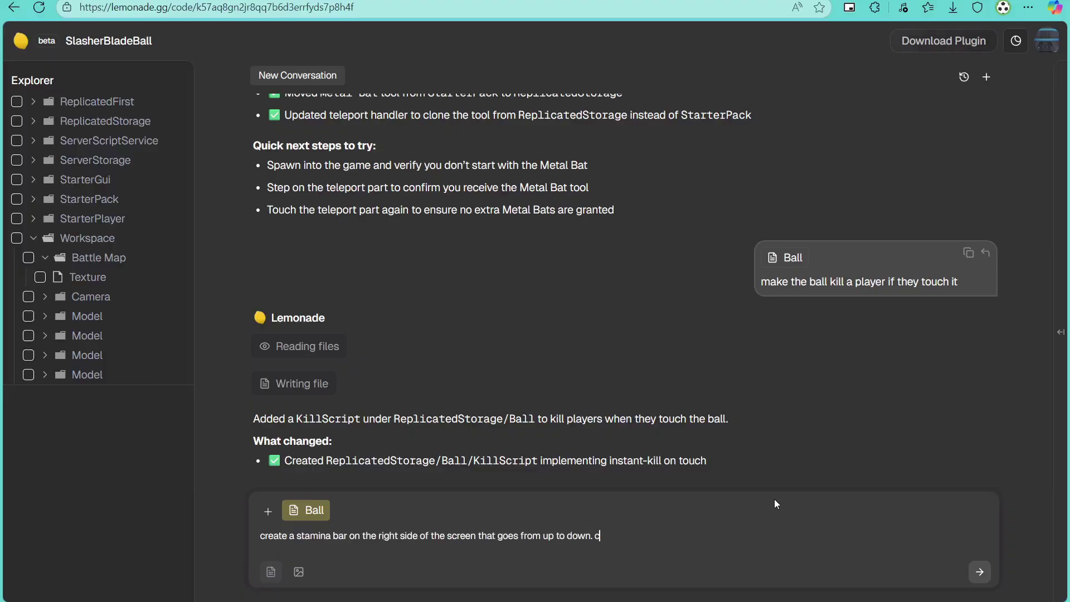
{"action": "type", "text": "ither click on that button to sprint (click to sprint, click agai"}
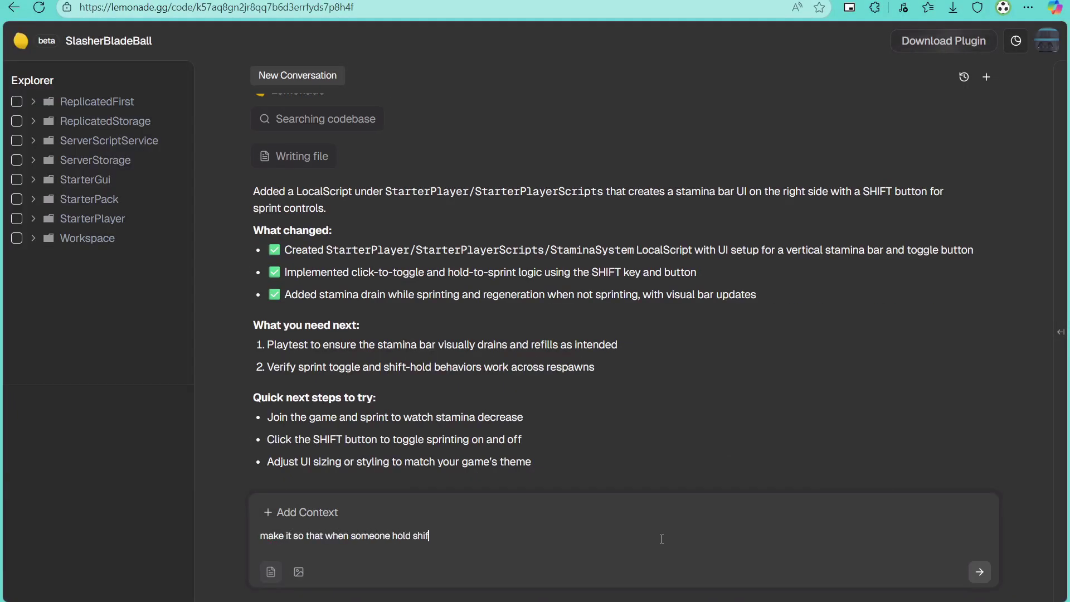
{"action": "type", "text": "int, the player stops sprinting"}
{"action": "key", "text": "Return"}
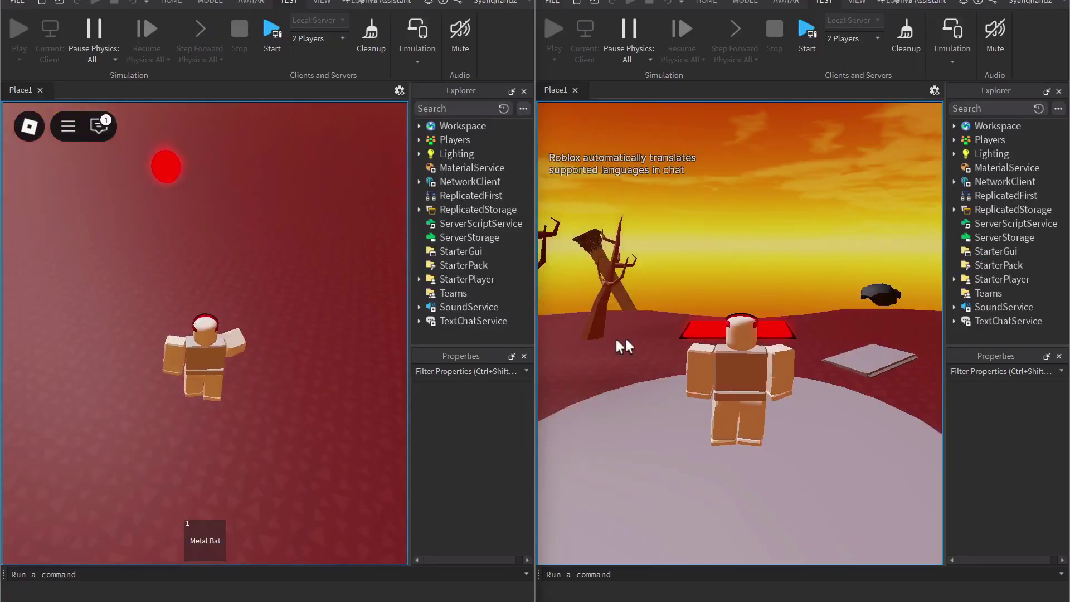
Equip the Metal Bat on the second player and zoom the view out
{"action": "key", "text": "1"}
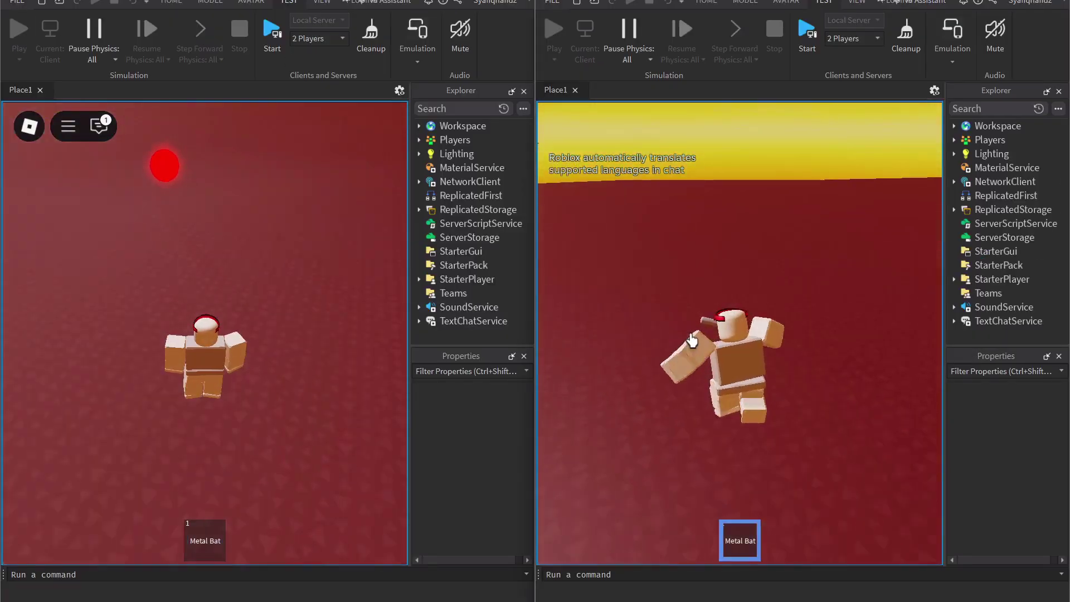
{"action": "scroll", "coordinate": [691, 340], "scroll_direction": "down", "scroll_amount": 5}
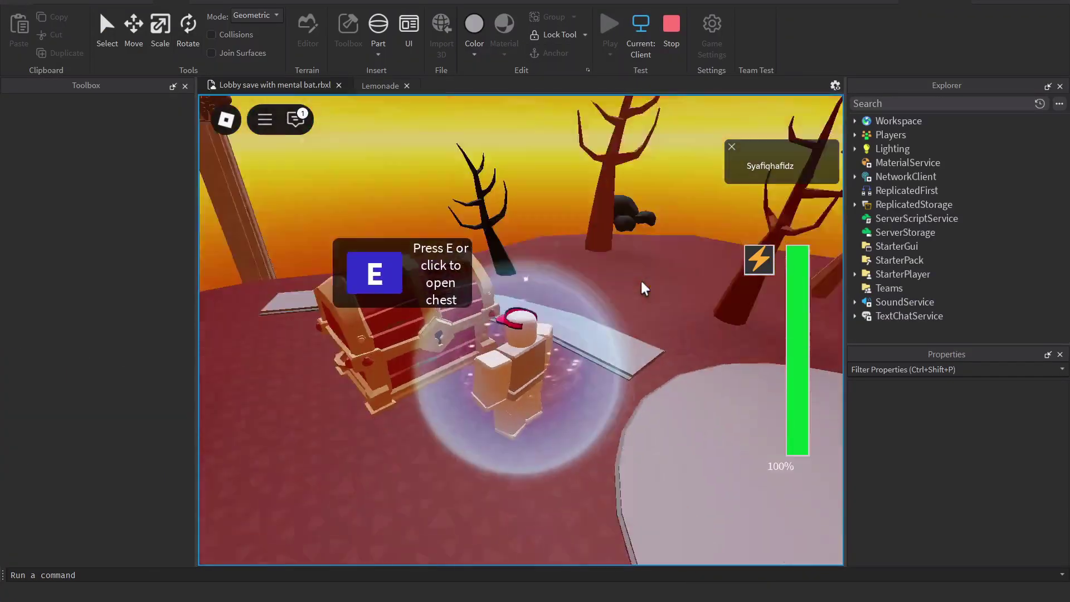
Open the chest's spin wheel, widen the chest leftward, then restore a checkpoint and resend the wheel prompt
{"action": "key", "text": "e"}
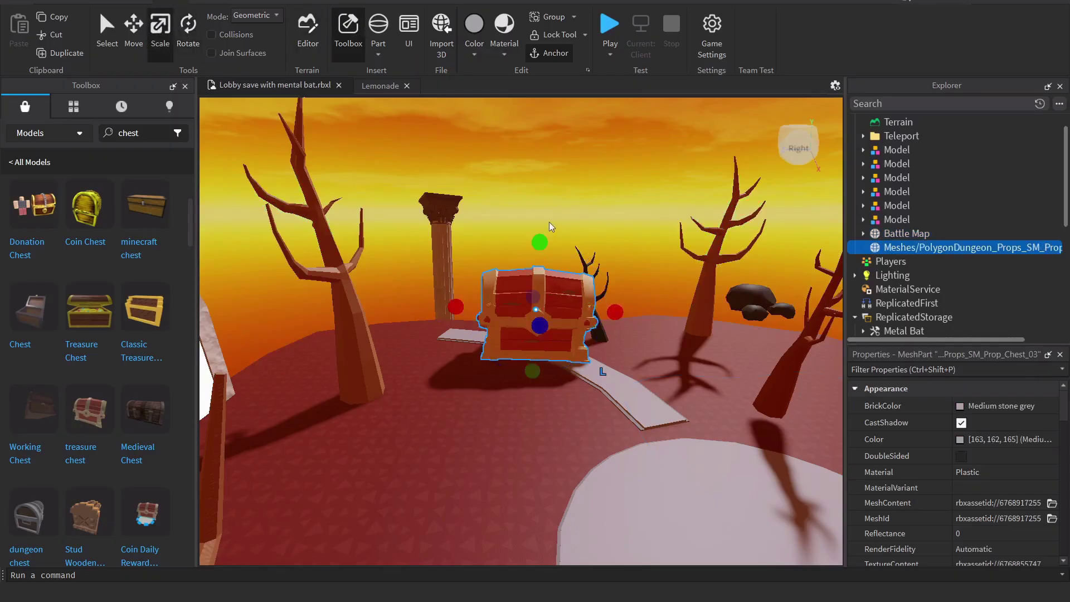
{"action": "left_click_drag", "start_coordinate": [539, 255], "coordinate": [539, 251]}
{"action": "left_click_drag", "start_coordinate": [479, 315], "coordinate": [469, 314]}
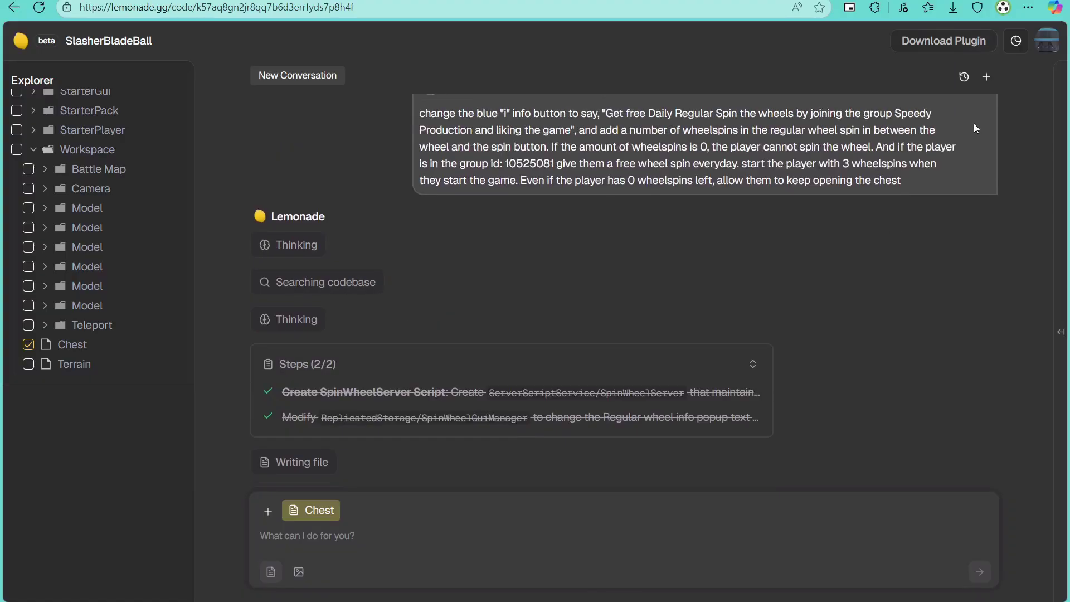
{"action": "left_click", "coordinate": [975, 128]}
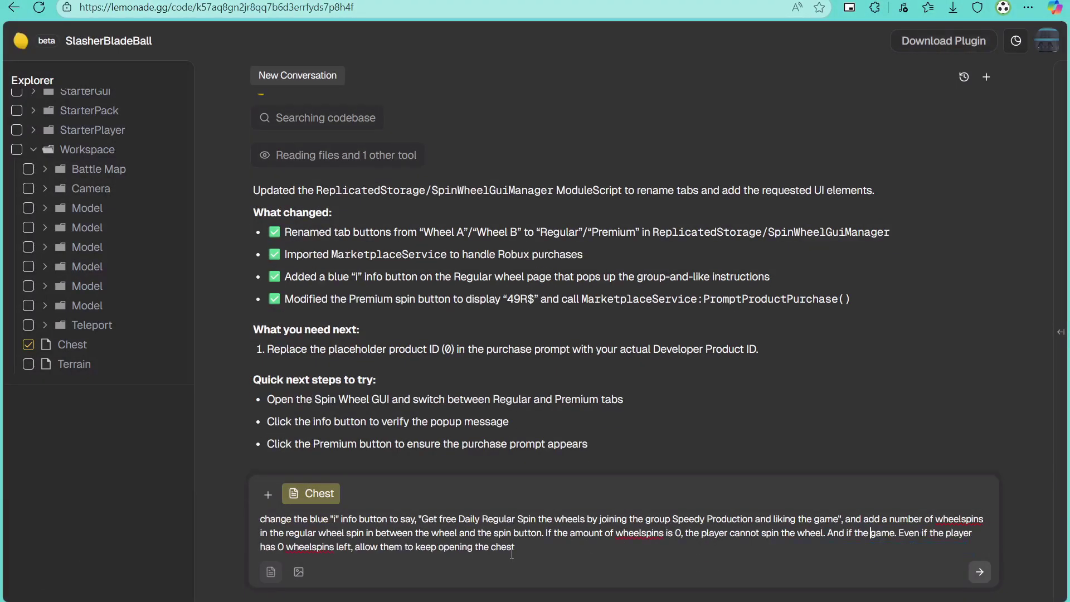
{"action": "key", "text": "Return"}
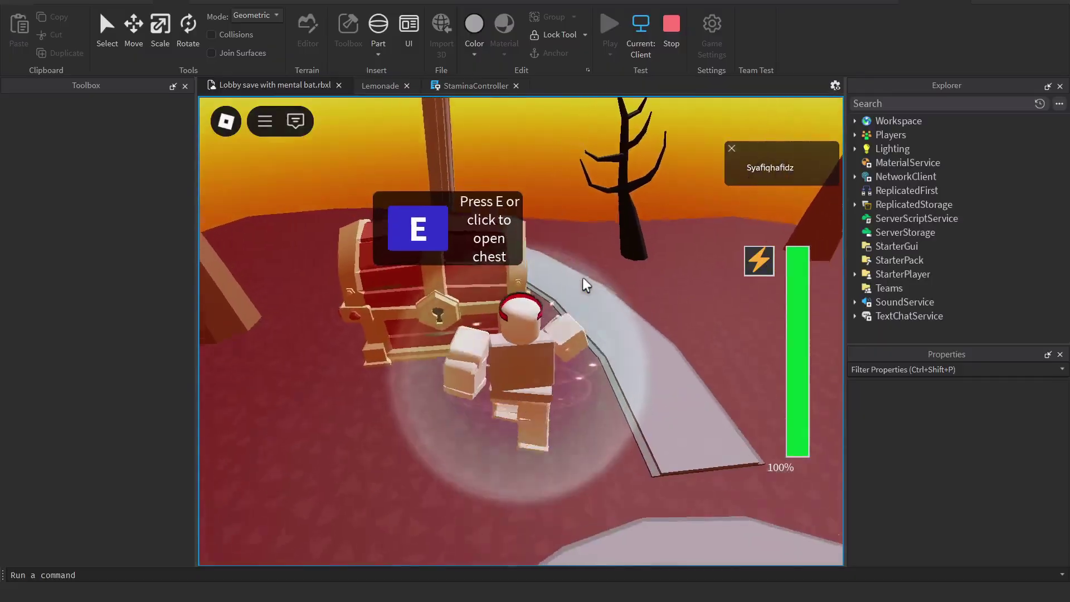
Open Spin Wheels at the chest, switch to Premium and back to Regular, then view and close the info message
{"action": "key", "text": "e"}
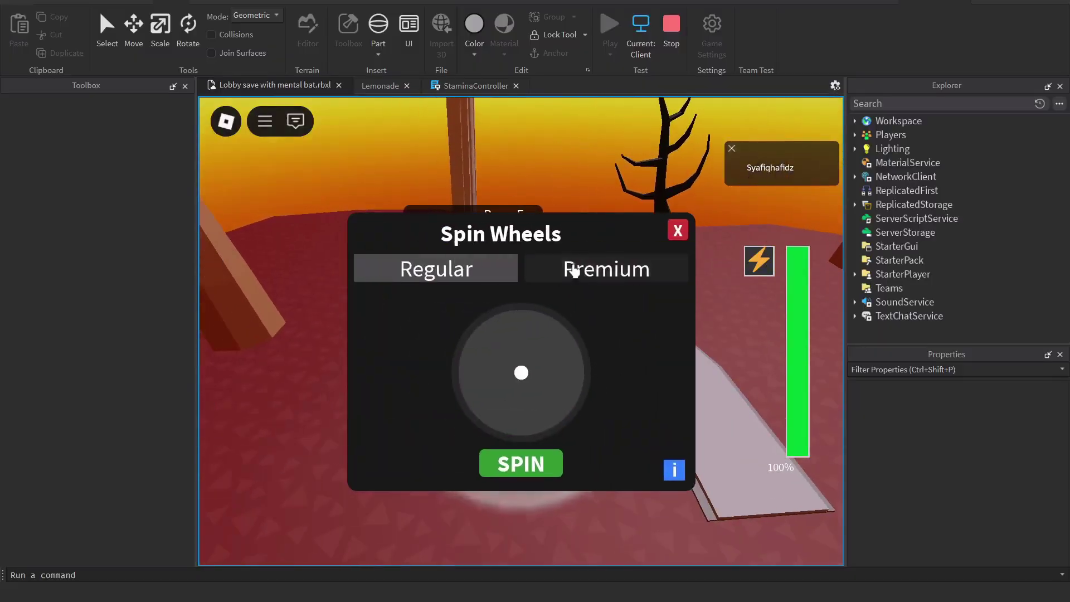
{"action": "left_click", "coordinate": [574, 270]}
{"action": "left_click", "coordinate": [459, 278]}
{"action": "left_click", "coordinate": [674, 469]}
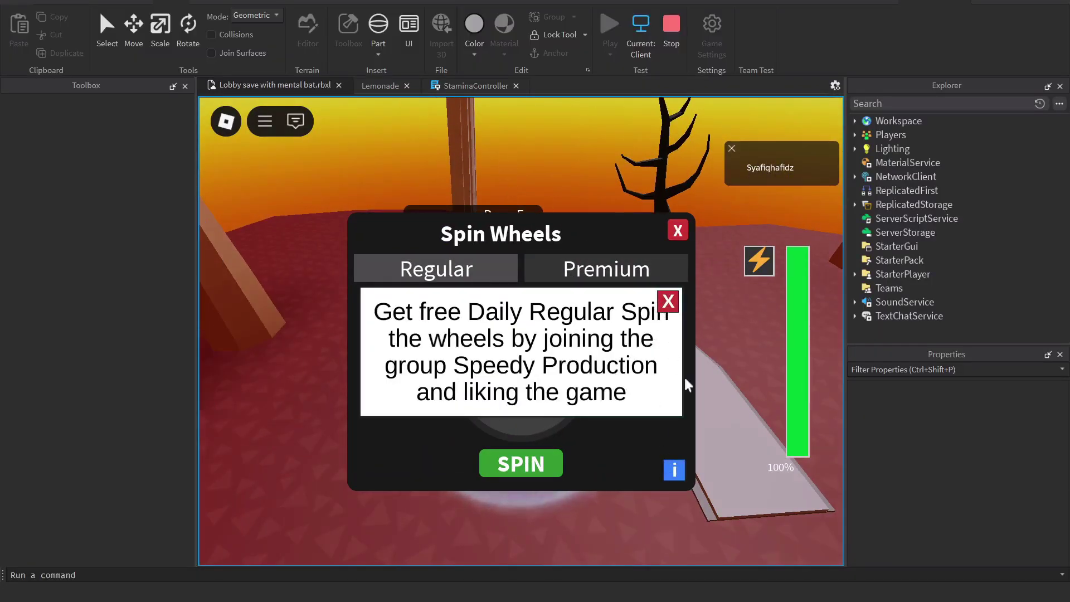
{"action": "left_click", "coordinate": [668, 303]}
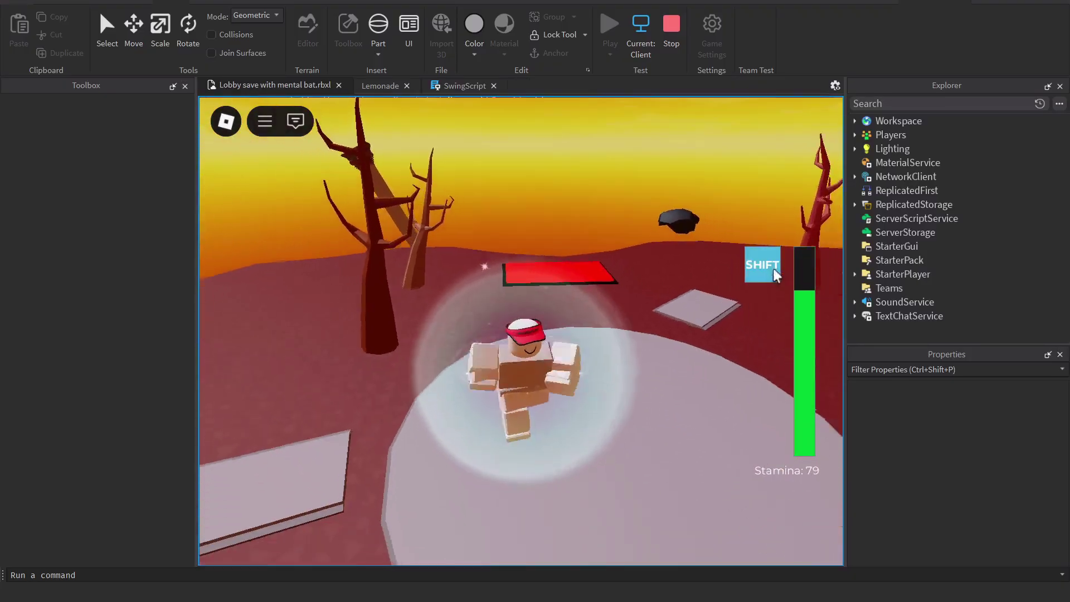
Toggle SHIFT sprint on, orbit around the running character as stamina drains from 89 to 30, then toggle it off
{"action": "left_click", "coordinate": [766, 275]}
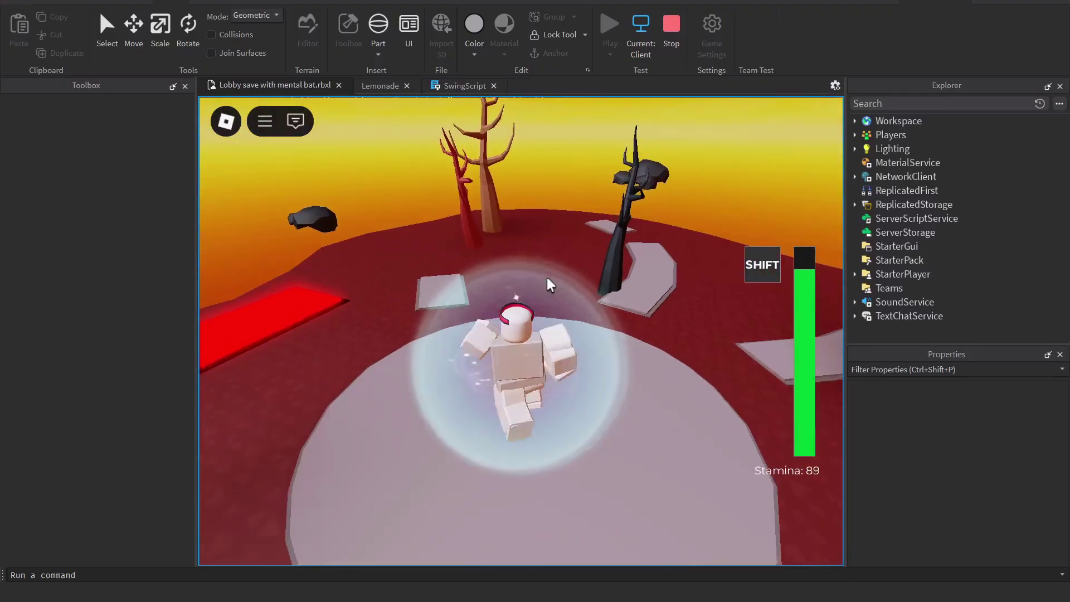
{"action": "right_click_drag", "start_coordinate": [549, 284], "coordinate": [672, 254]}
{"action": "left_click", "coordinate": [759, 263]}
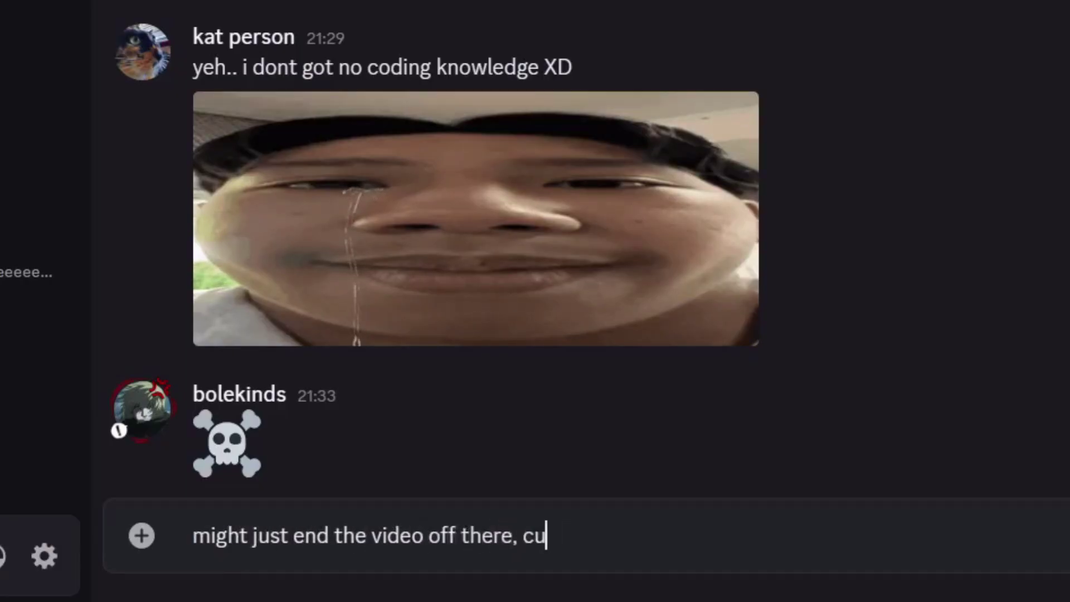
Extend the Discord draft about continuing in a part 2 once the AI gets better, correcting typos
{"action": "type", "text": "inue"}
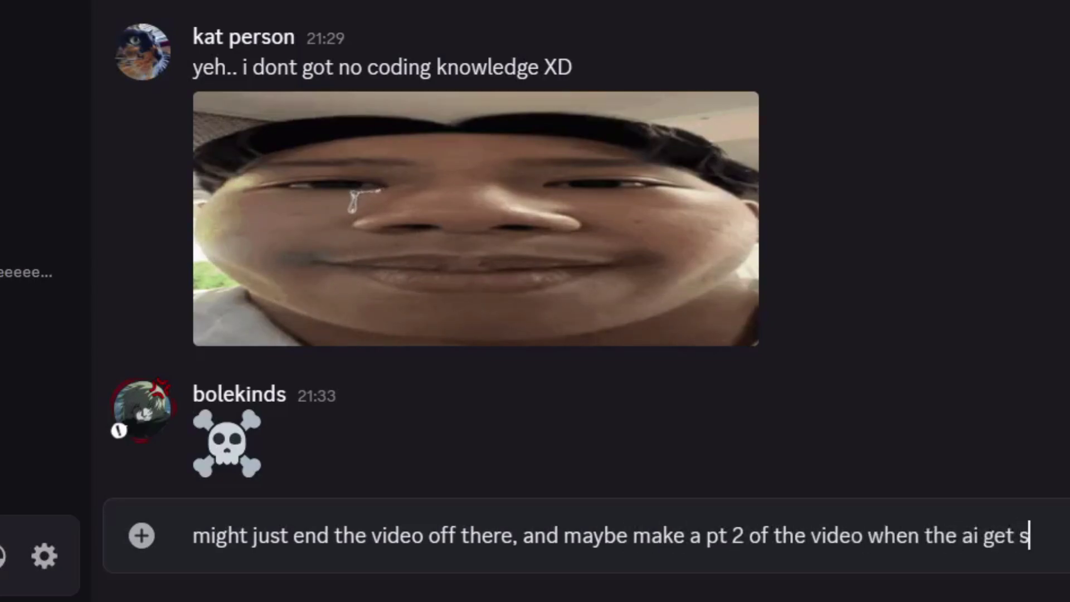
{"action": "type", "text": "bett better or when"}
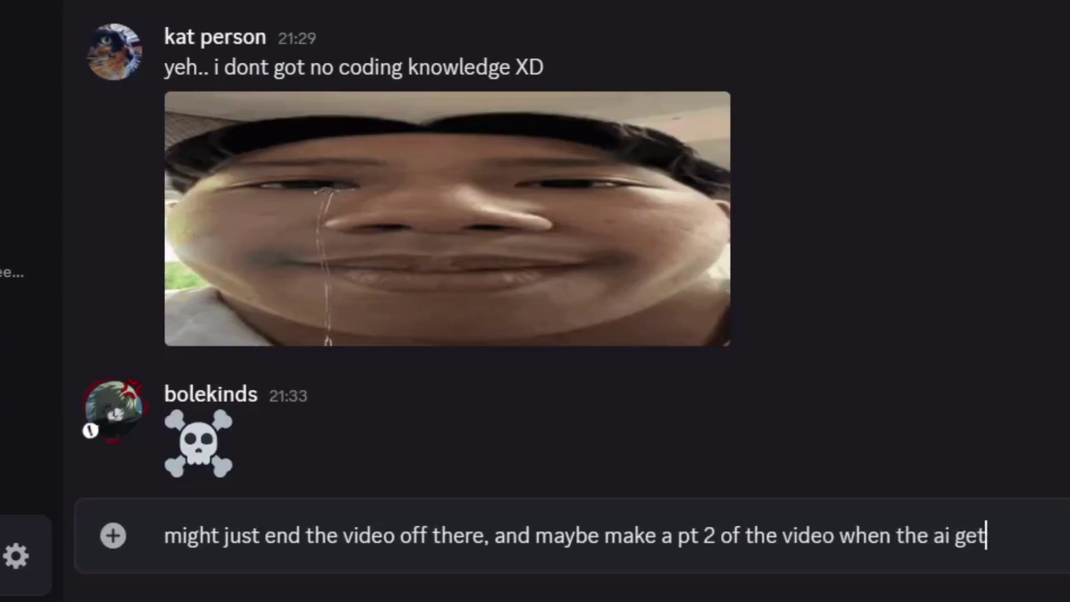
{"action": "key", "text": "BackSpace"}
{"action": "type", "text": "i get more kn"}
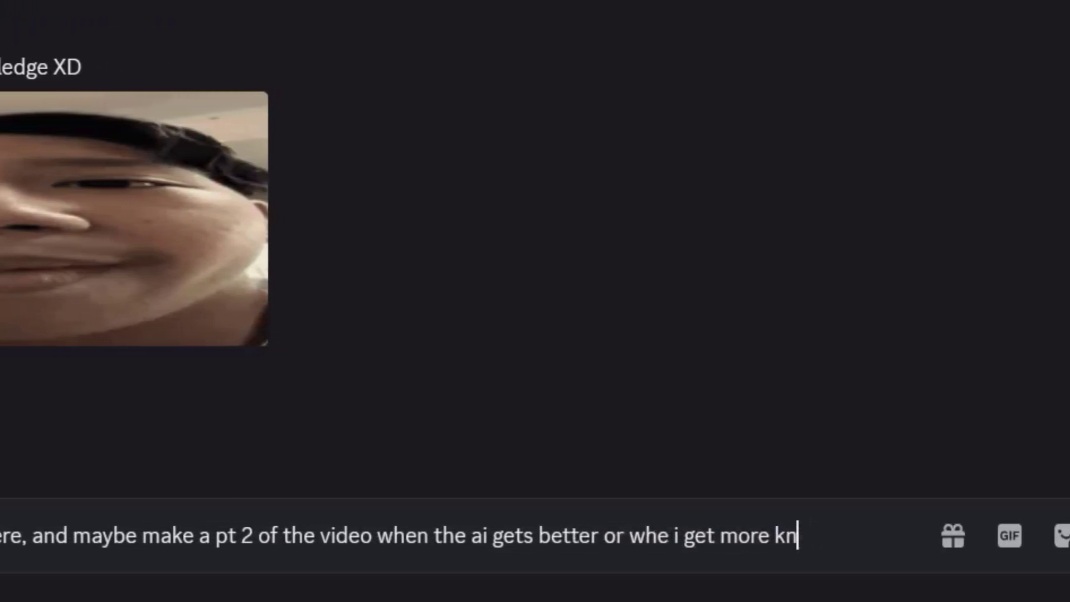
{"action": "key", "text": "BackSpace"}
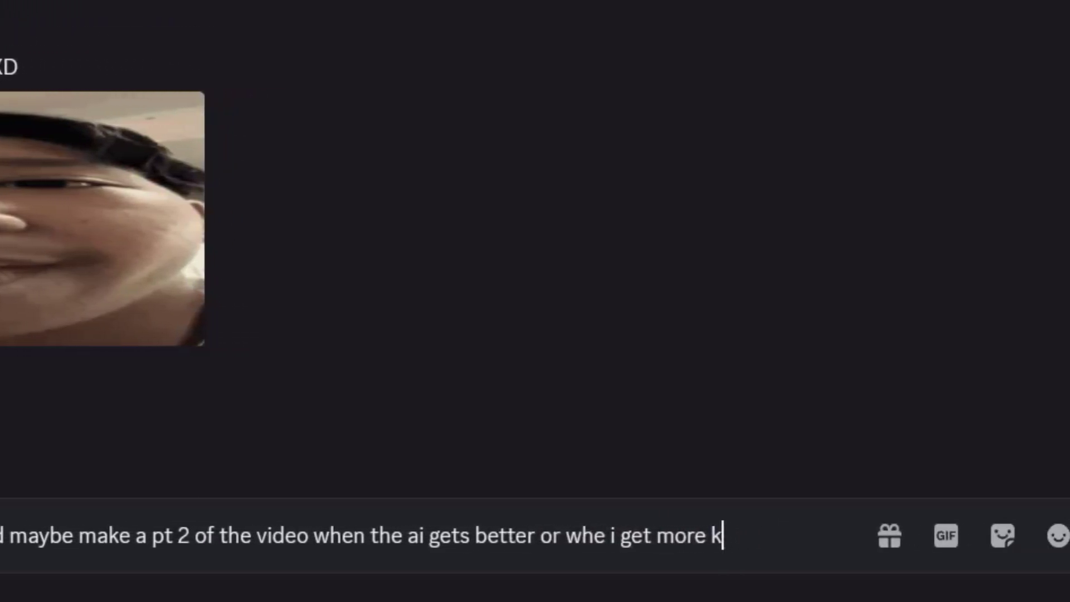